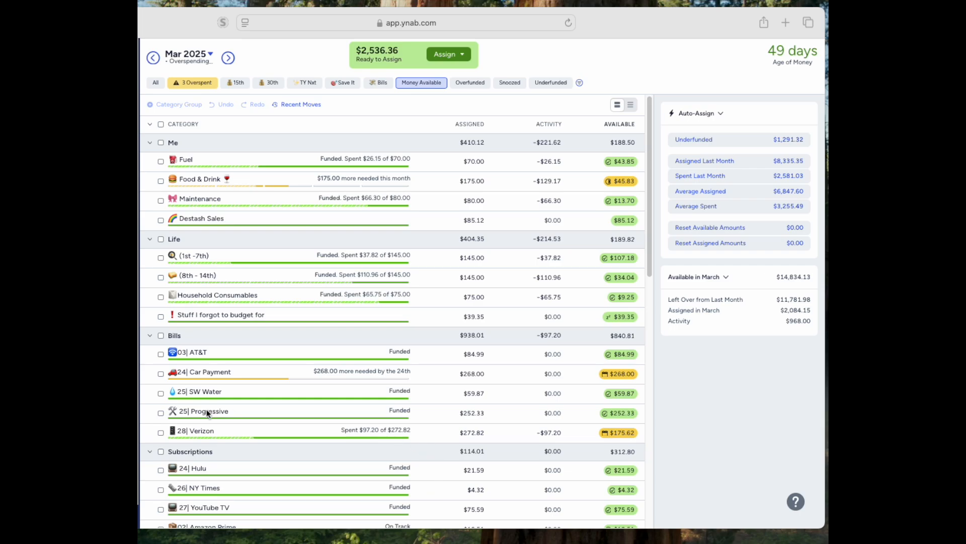
Filter the budget to overspent categories and add $175 to the assigned amount for Hobbies
{"action": "left_click", "coordinate": [200, 83]}
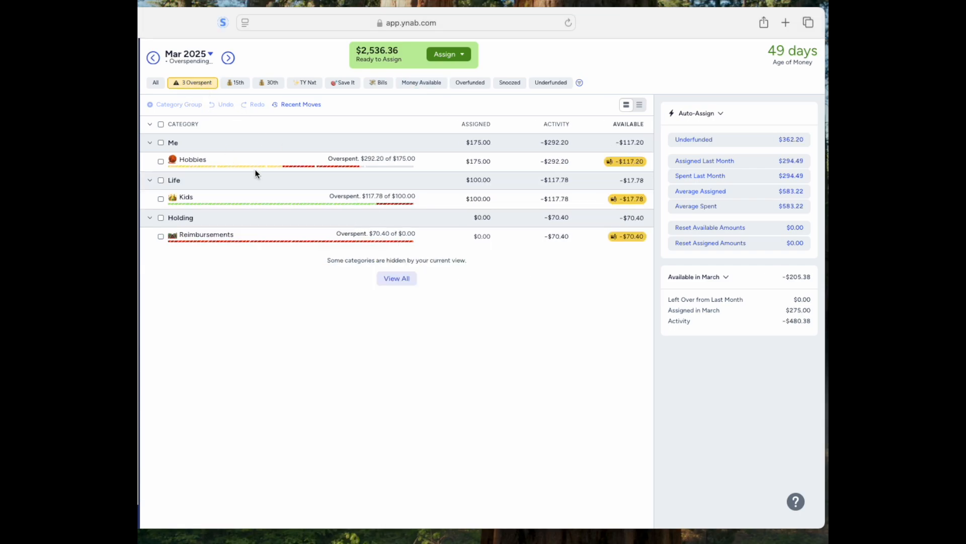
{"action": "left_click", "coordinate": [444, 161]}
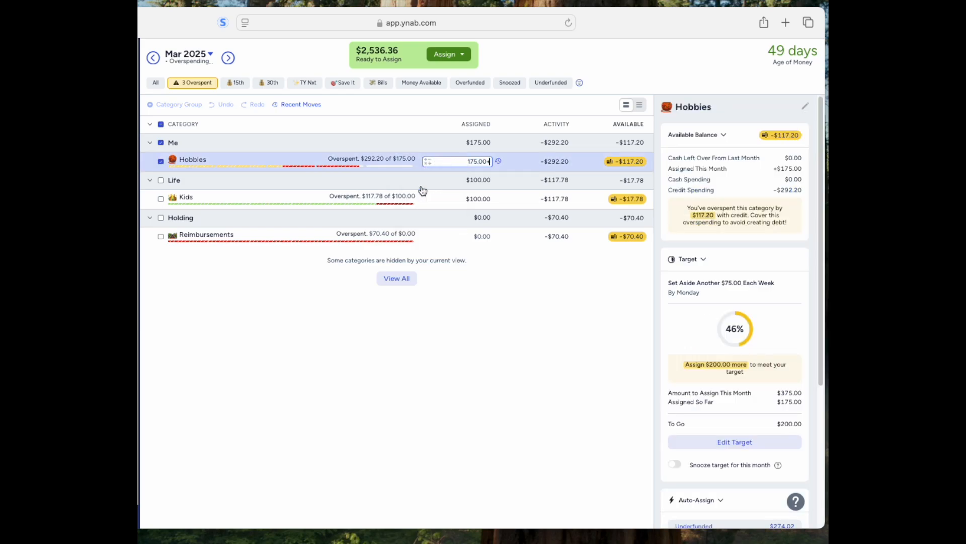
{"action": "type", "text": "+175"}
{"action": "key", "text": "Return"}
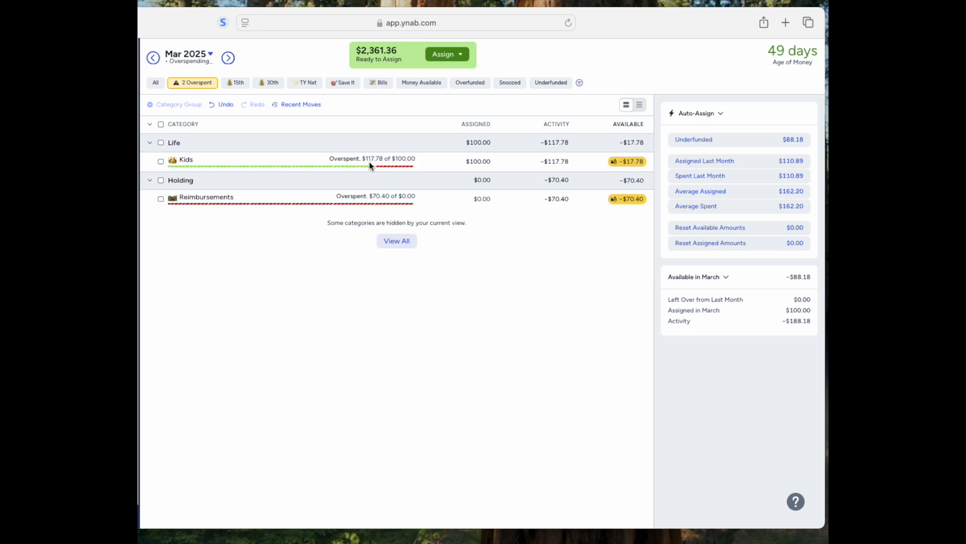
Add $17.78 and a further $20 to the assigned amount for Kids
{"action": "left_click", "coordinate": [479, 162]}
{"action": "mouse_move", "coordinate": [633, 170]}
{"action": "left_click", "coordinate": [473, 162]}
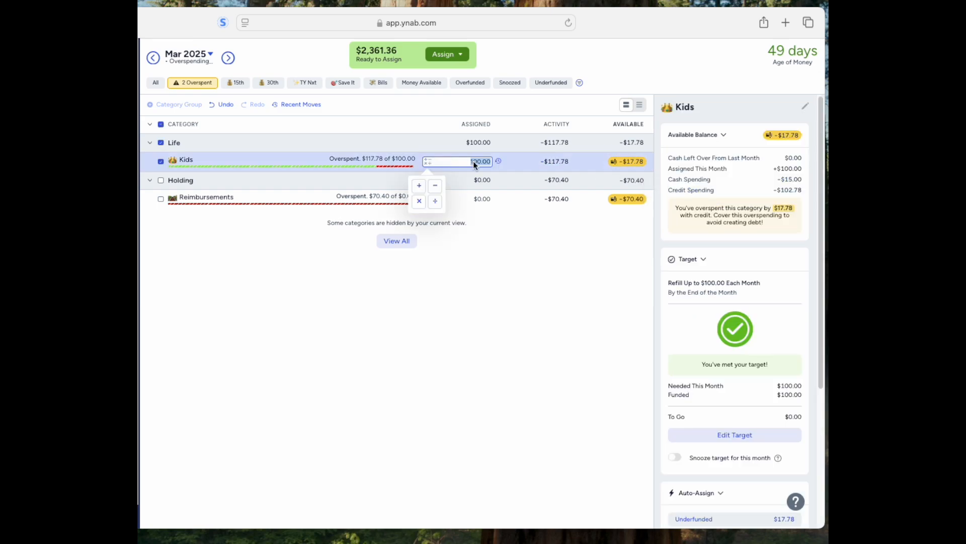
{"action": "left_click", "coordinate": [419, 186]}
{"action": "type", "text": "17.78"}
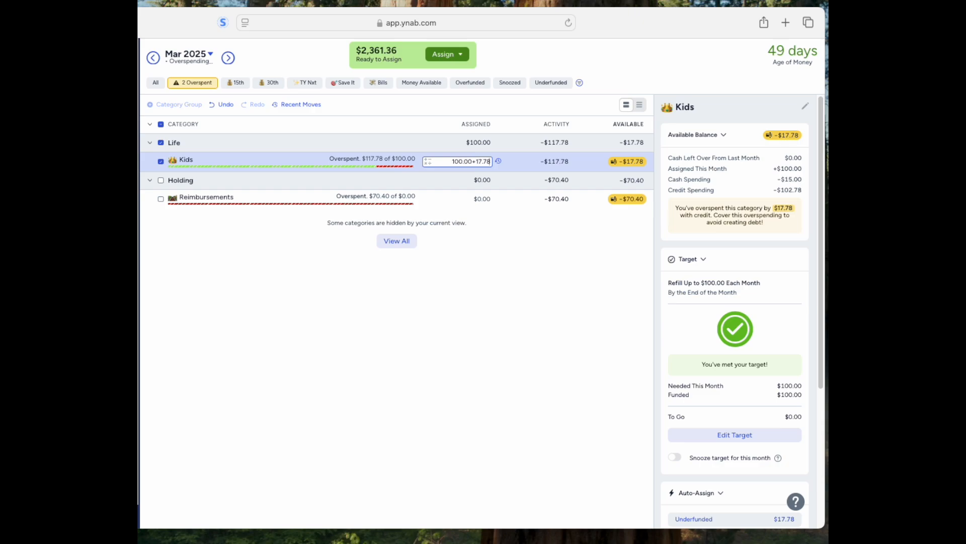
{"action": "type", "text": "="}
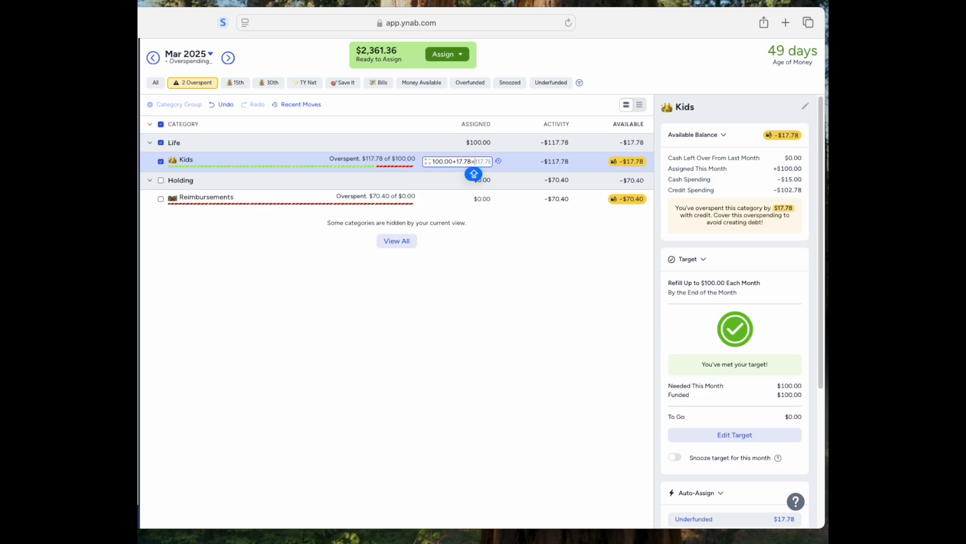
{"action": "key", "text": "BackSpace"}
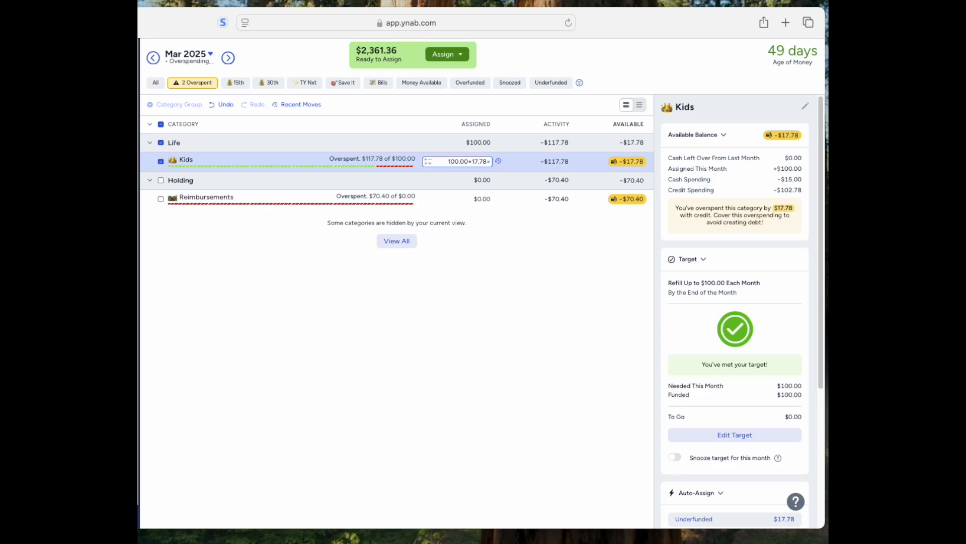
{"action": "key", "text": "BackSpace"}
{"action": "type", "text": "="}
{"action": "key", "text": "BackSpace"}
{"action": "type", "text": "=20"}
{"action": "key", "text": "Return"}
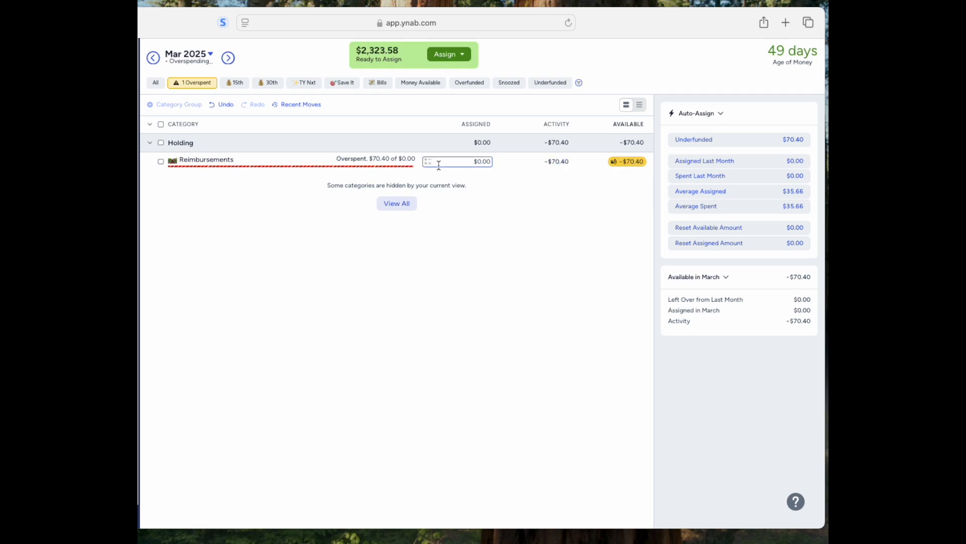
Switch the budget view back to all categories
{"action": "left_click_drag", "start_coordinate": [203, 159], "coordinate": [188, 162]}
{"action": "left_click", "coordinate": [157, 84]}
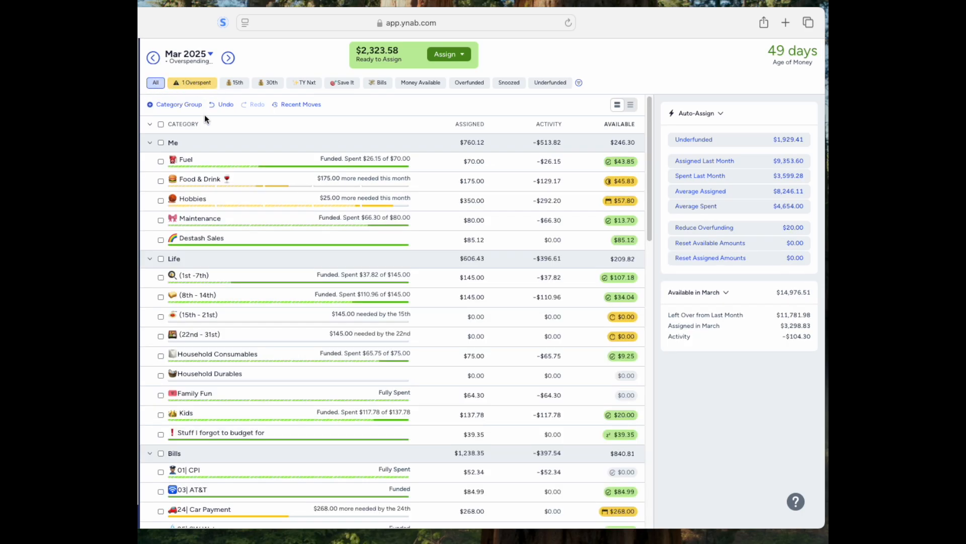
{"action": "left_click", "coordinate": [446, 181]}
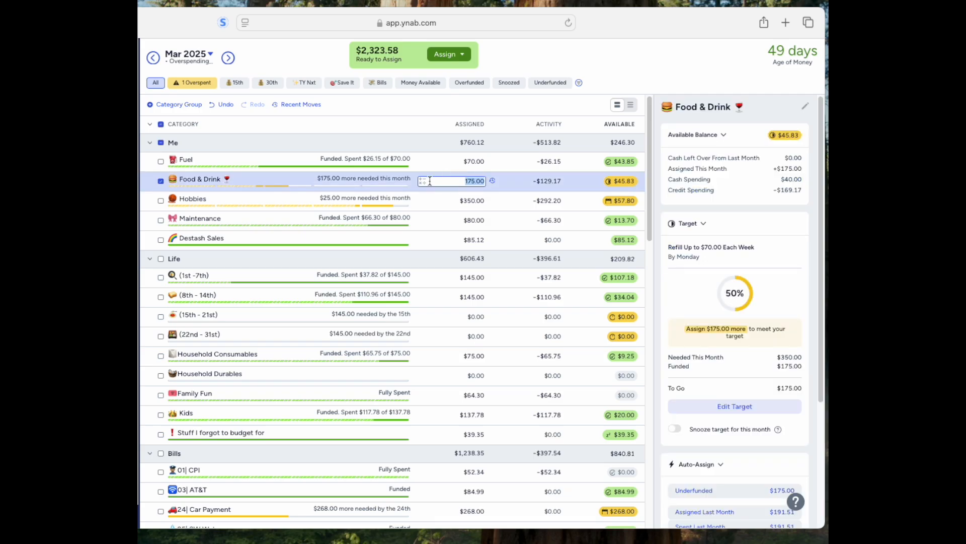
{"action": "left_click", "coordinate": [433, 129]}
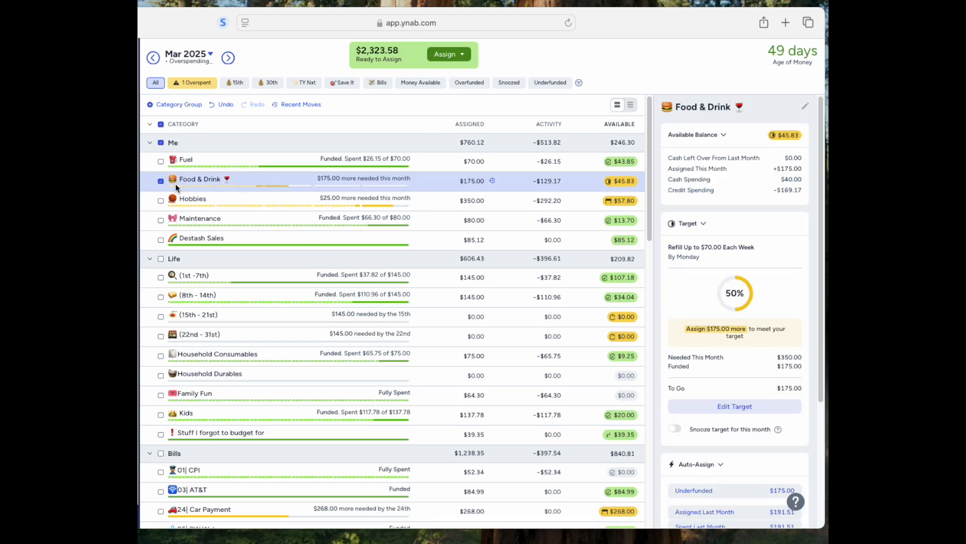
{"action": "left_click", "coordinate": [161, 181]}
Collapse all category groups, expand only Holding, and clear the assigned amount for Next Month to $0
{"action": "left_click", "coordinate": [150, 123]}
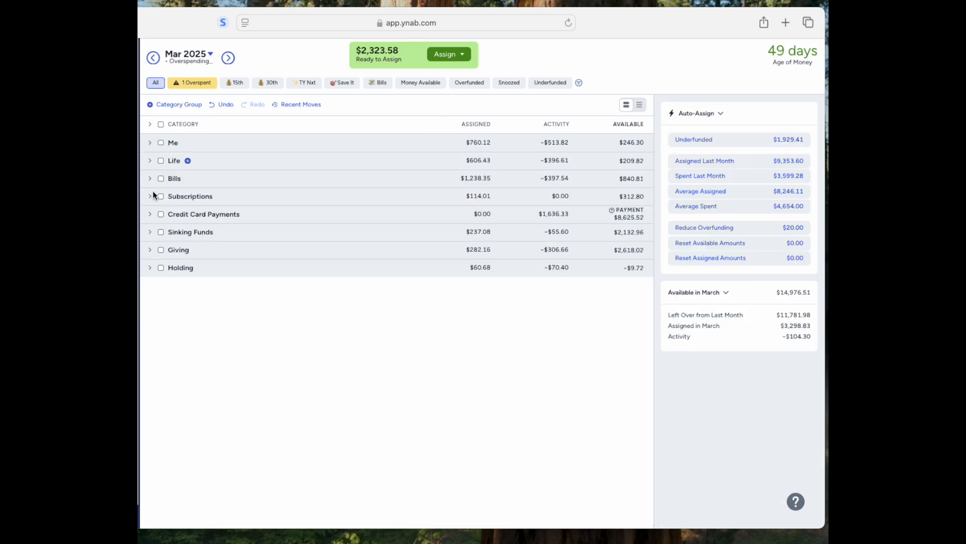
{"action": "left_click", "coordinate": [152, 267]}
{"action": "left_click", "coordinate": [469, 306]}
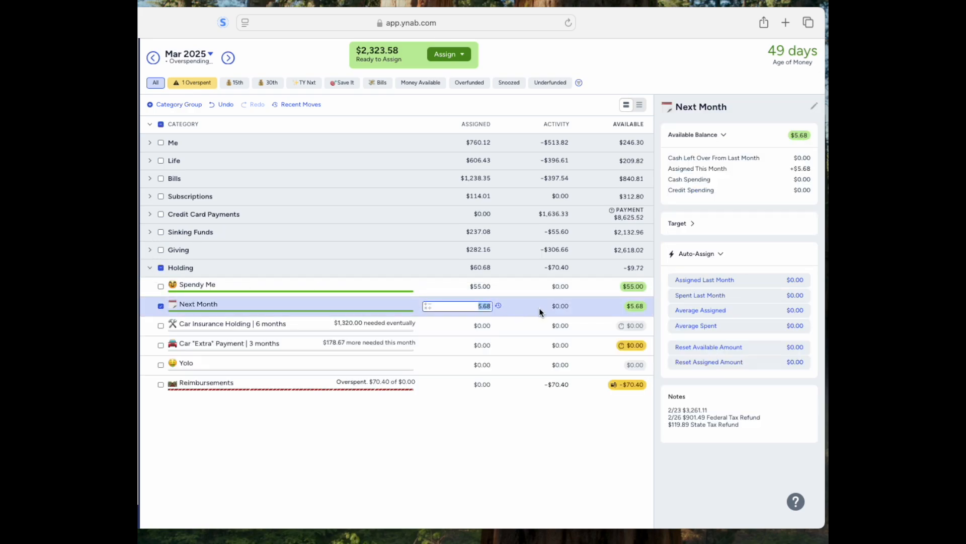
{"action": "key", "text": "BackSpace"}
{"action": "key", "text": "Return"}
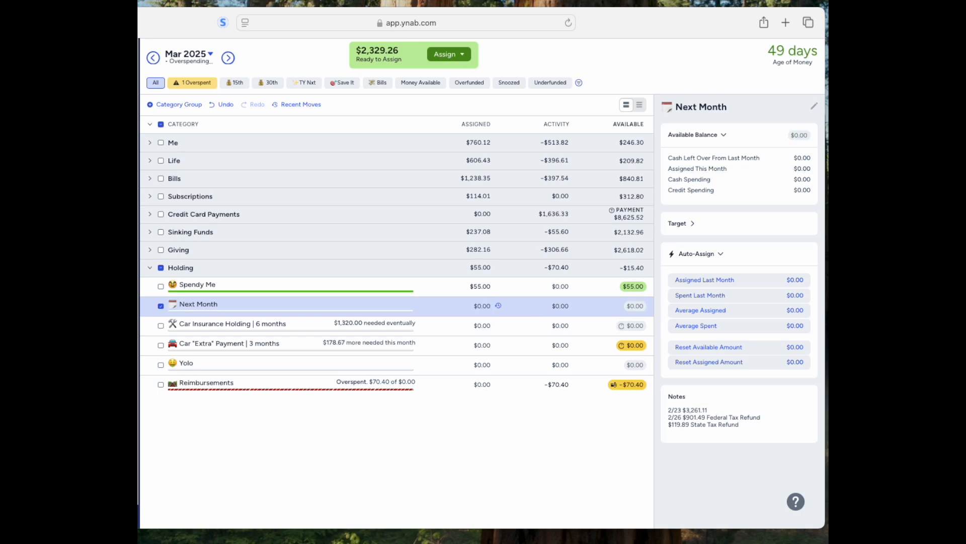
Set the assigned amount for Spendy Me to $0 and collapse the Holding group
{"action": "left_click", "coordinate": [471, 286]}
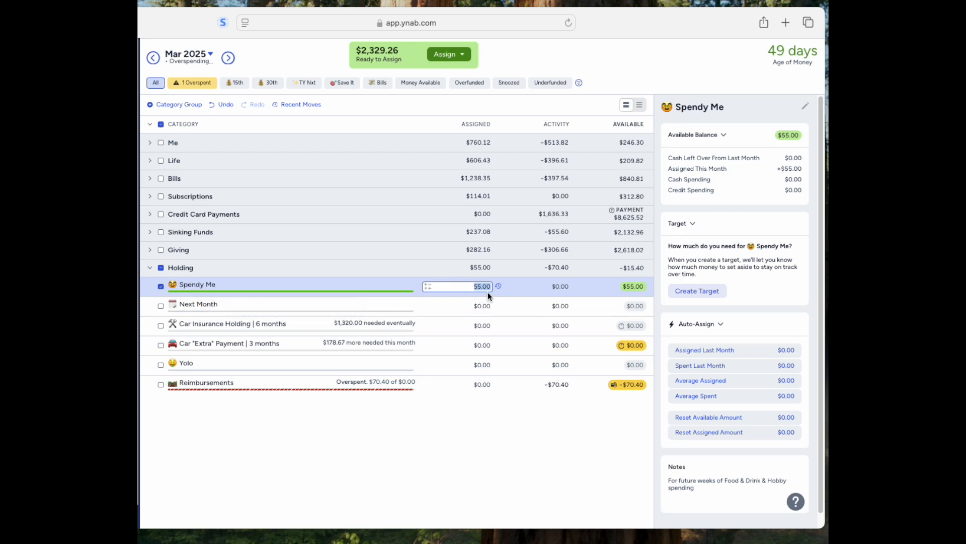
{"action": "type", "text": "0"}
{"action": "key", "text": "Return"}
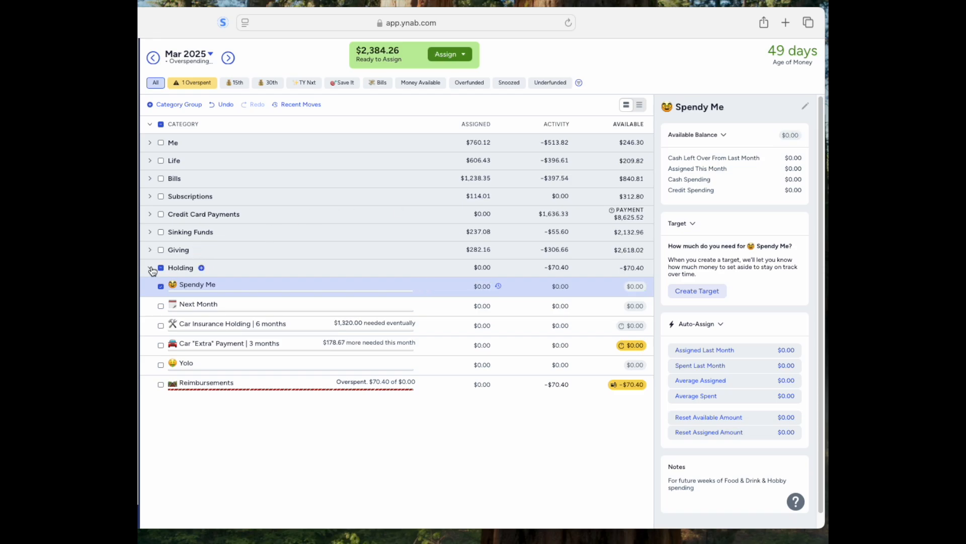
{"action": "left_click", "coordinate": [151, 269]}
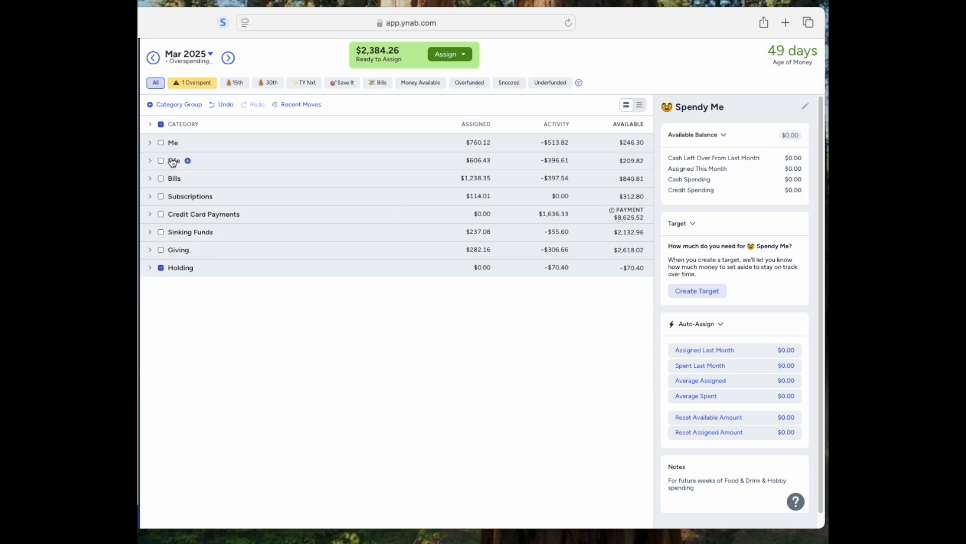
Expand all category groups and add $175 to the assigned amount for Food & Drink
{"action": "left_click", "coordinate": [149, 124]}
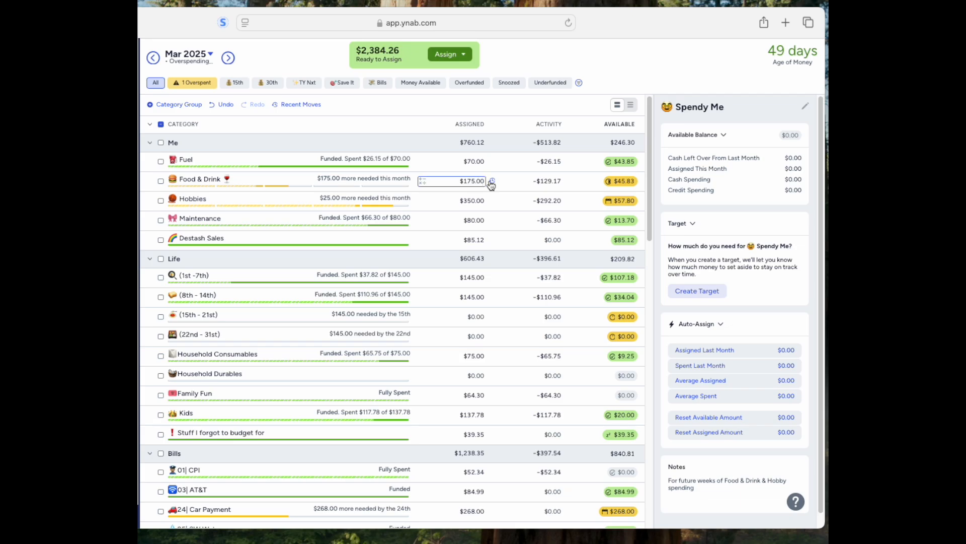
{"action": "left_click", "coordinate": [425, 183]}
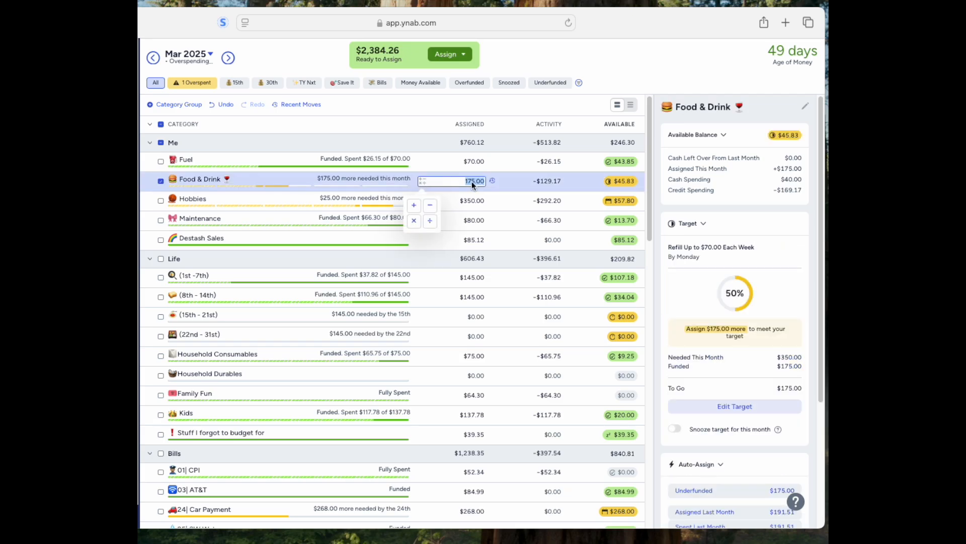
{"action": "type", "text": "+1"}
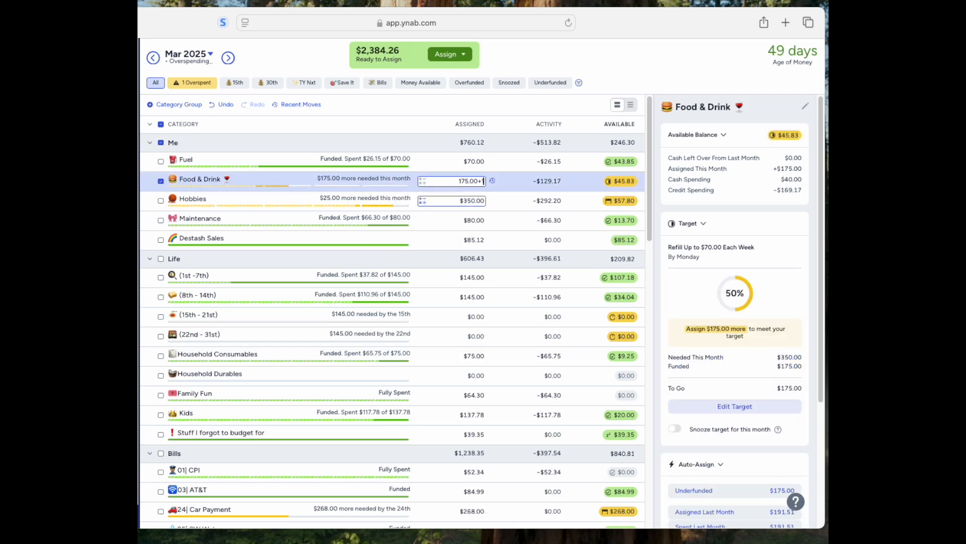
{"action": "type", "text": "75"}
{"action": "key", "text": "Return"}
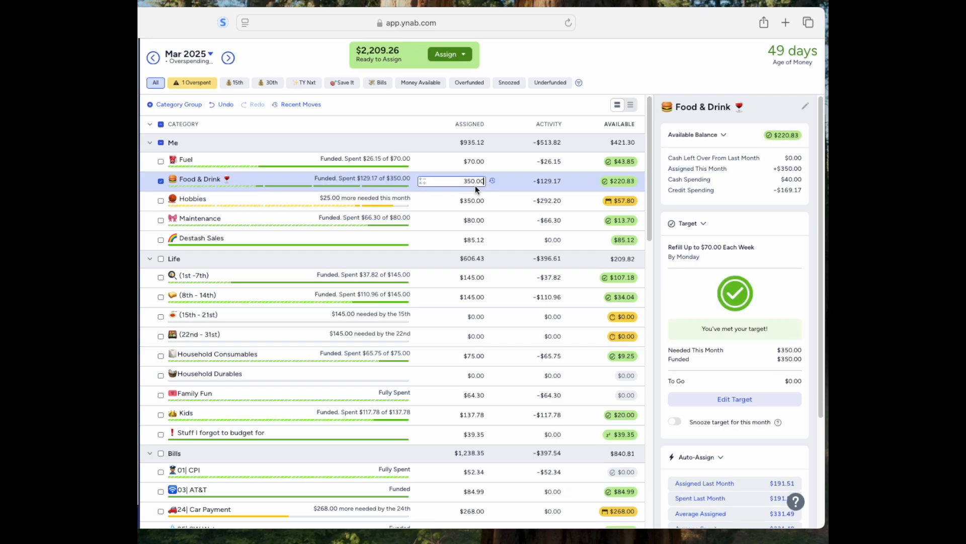
Review the upcoming transactions for the Hobbies category
{"action": "left_click", "coordinate": [447, 202]}
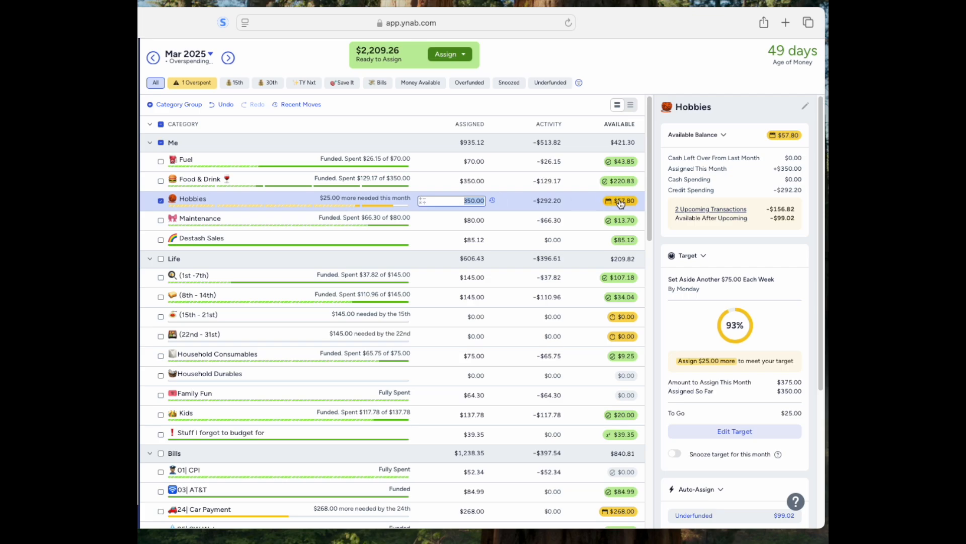
{"action": "left_click", "coordinate": [723, 215]}
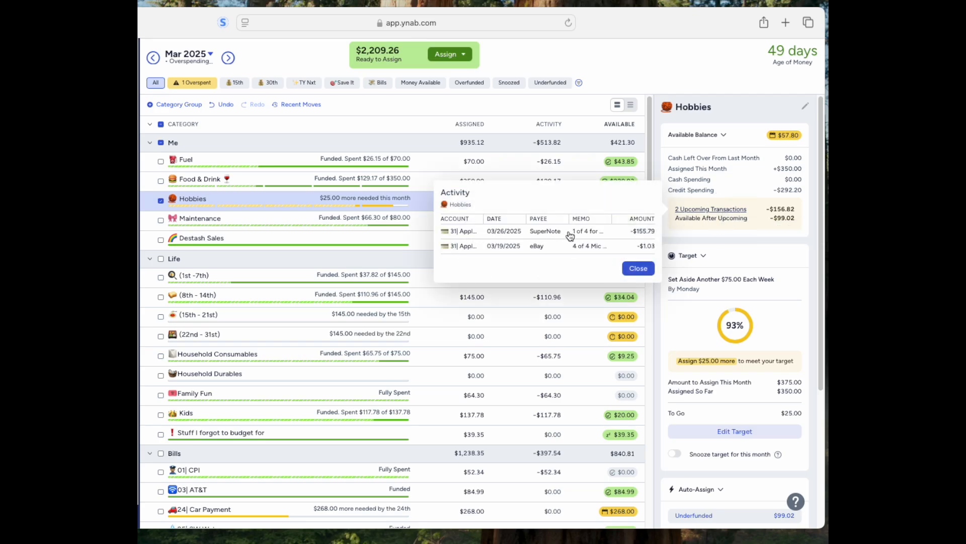
{"action": "left_click", "coordinate": [721, 232]}
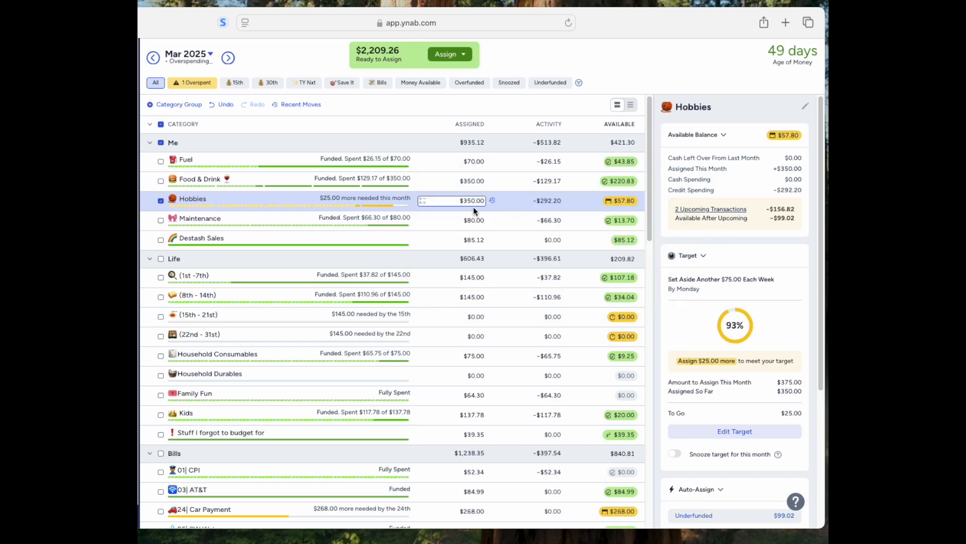
Add $25 to the assigned amount for Hobbies and deselect the category
{"action": "left_click", "coordinate": [422, 200]}
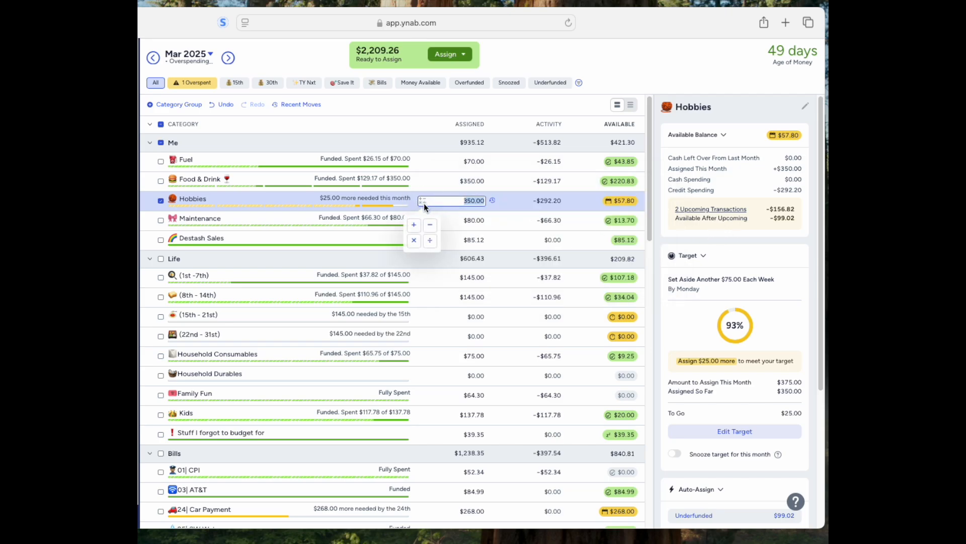
{"action": "left_click", "coordinate": [413, 228]}
{"action": "type", "text": "25"}
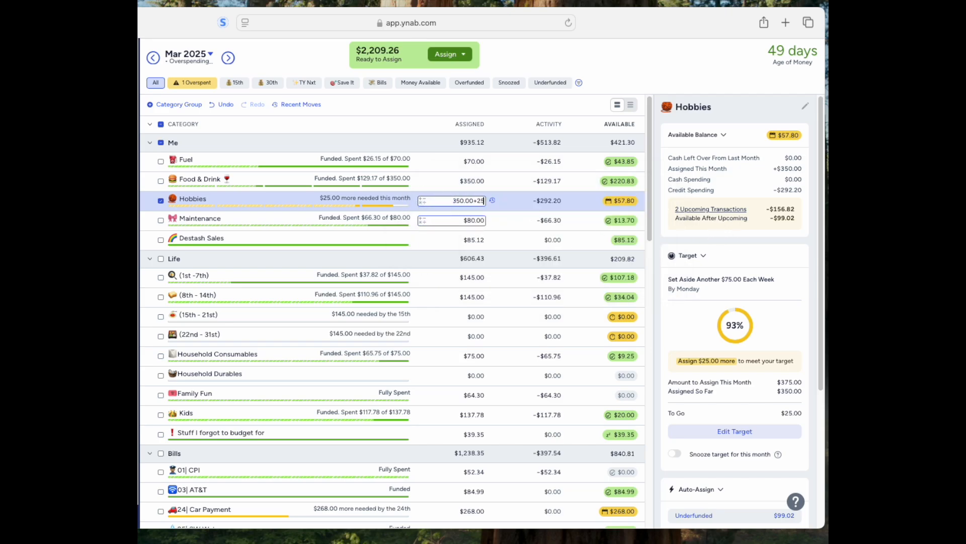
{"action": "key", "text": "Return"}
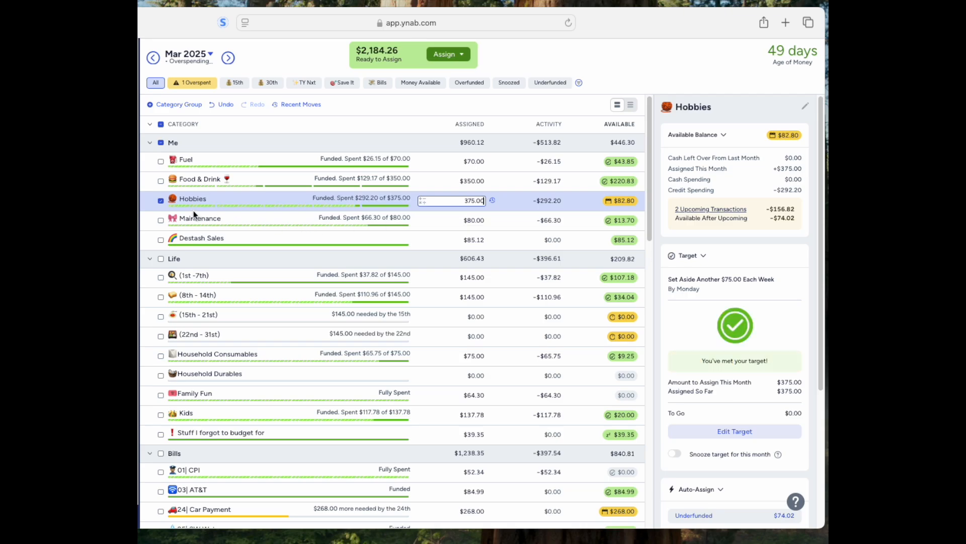
{"action": "left_click", "coordinate": [162, 203]}
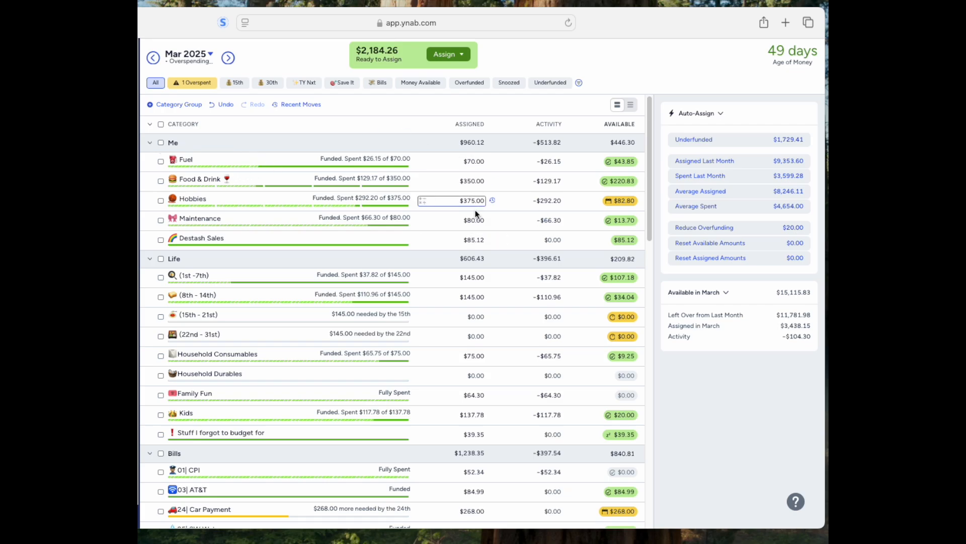
Collapse the Me group and auto-assign the underfunded amounts to the (15th - 21st) and (22nd - 31st) categories in Life
{"action": "left_click", "coordinate": [149, 144]}
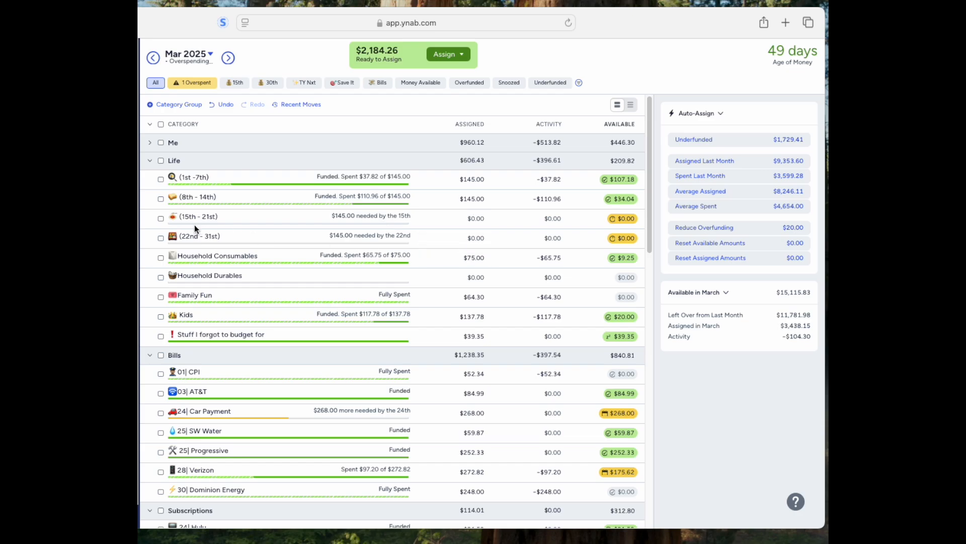
{"action": "left_click", "coordinate": [161, 219]}
{"action": "left_click", "coordinate": [161, 237]}
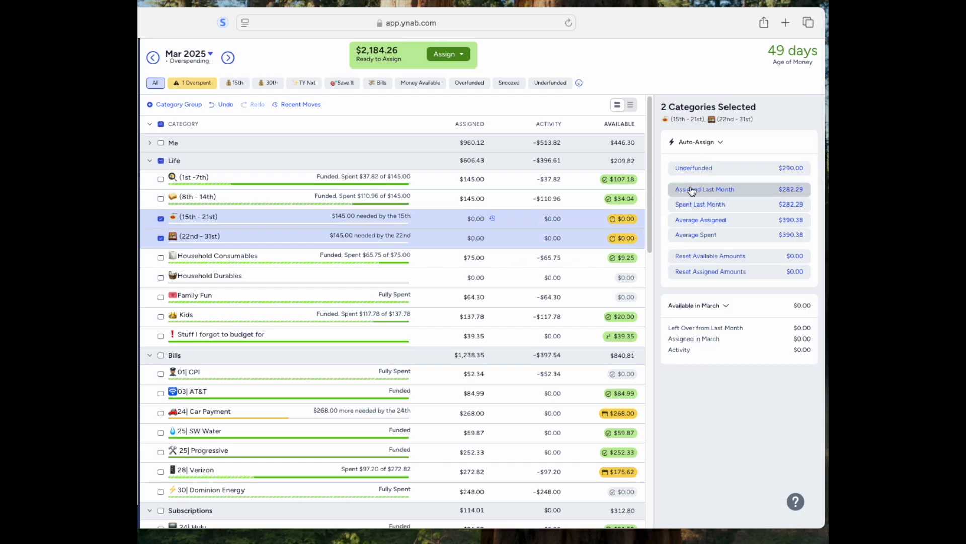
{"action": "left_click", "coordinate": [725, 169]}
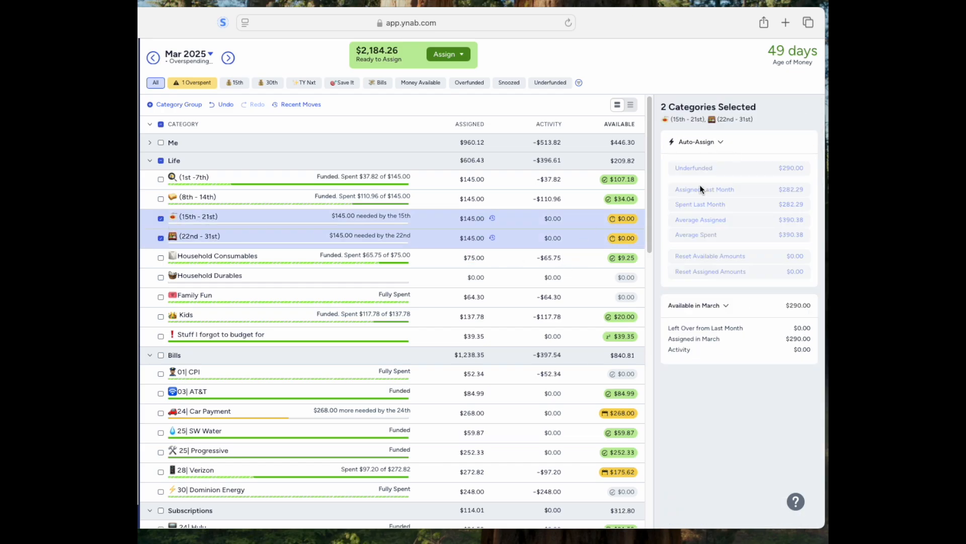
{"action": "left_click", "coordinate": [161, 219]}
{"action": "left_click", "coordinate": [161, 237]}
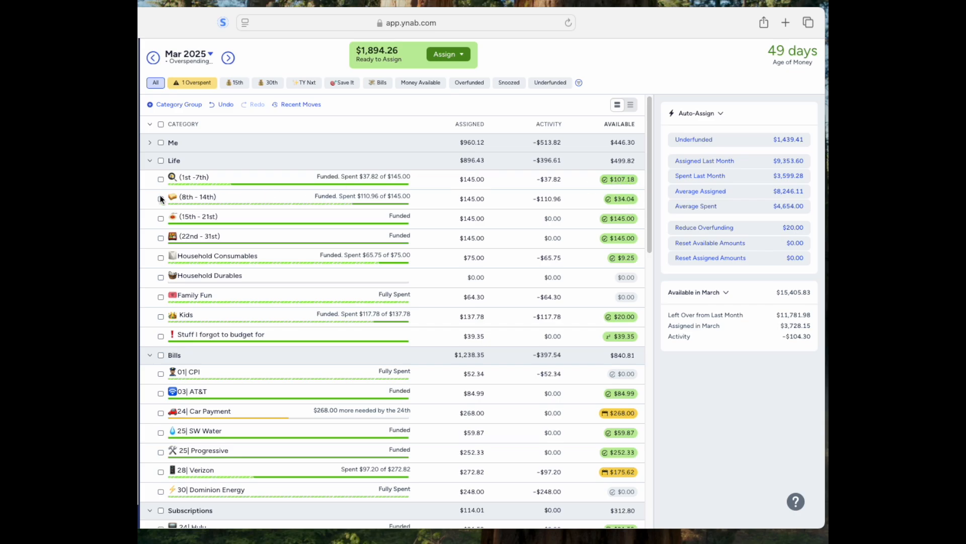
Subtract $107.18 from the assigned amount for the (1st - 7th) category in Life
{"action": "left_click", "coordinate": [626, 180]}
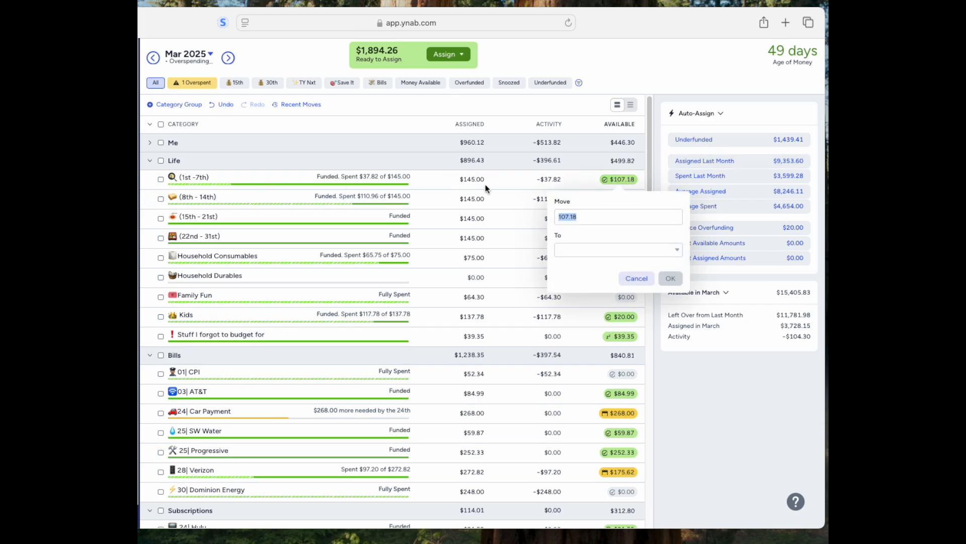
{"action": "left_click", "coordinate": [653, 126]}
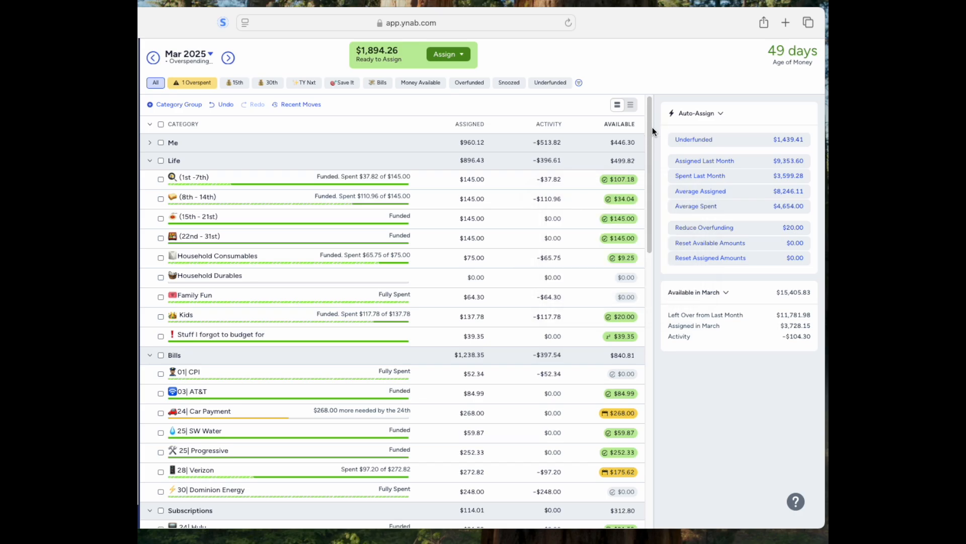
{"action": "left_click", "coordinate": [161, 179]}
{"action": "left_click", "coordinate": [161, 181]}
{"action": "left_click", "coordinate": [424, 180]}
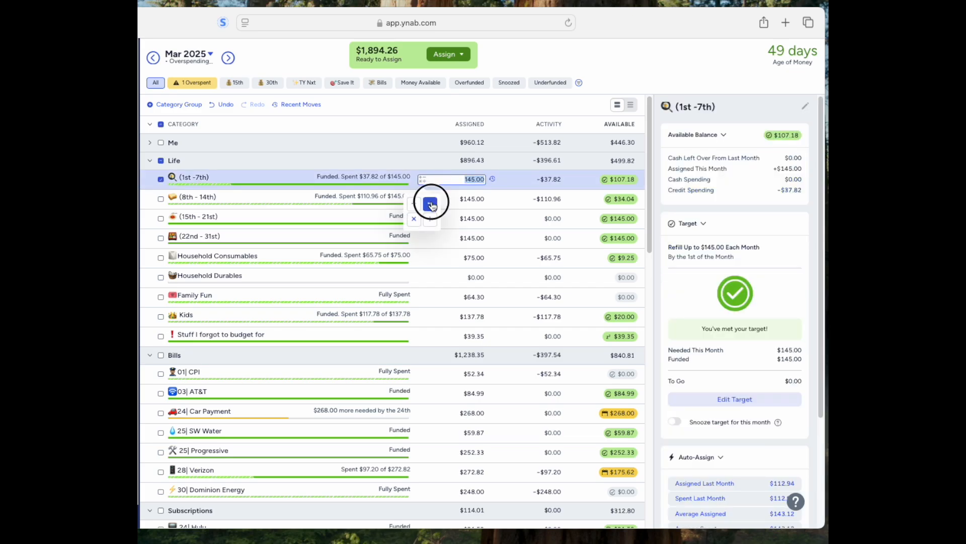
{"action": "left_click", "coordinate": [431, 204]}
{"action": "type", "text": "10"}
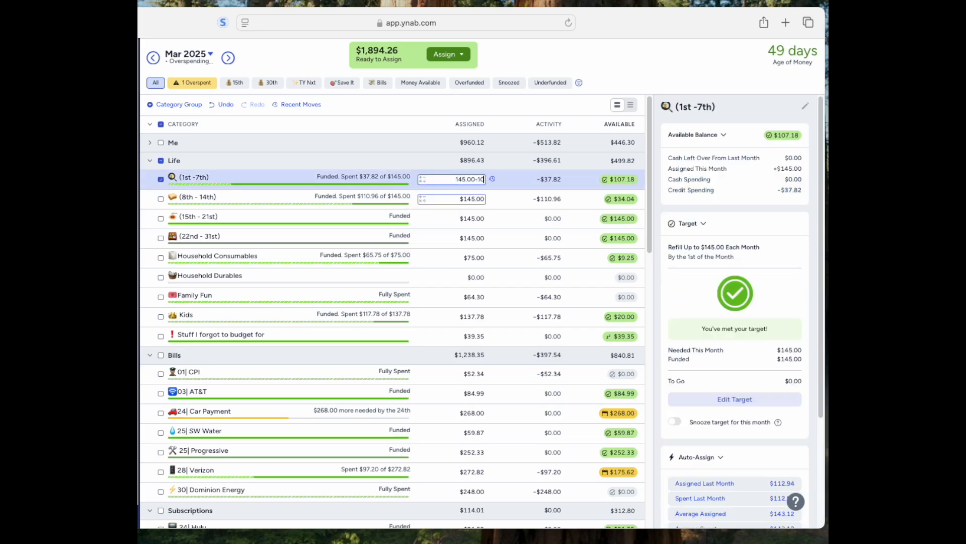
{"action": "type", "text": "7.18"}
{"action": "key", "text": "Return"}
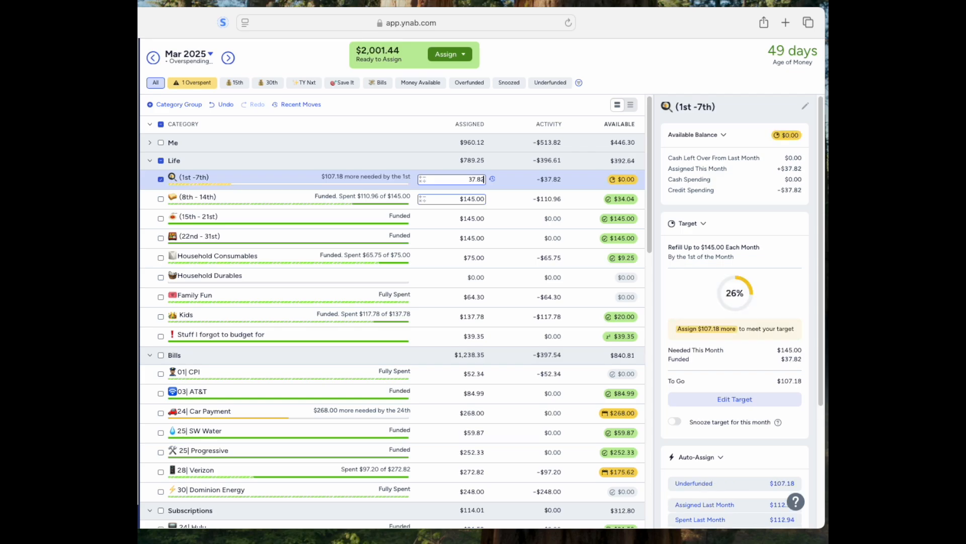
Subtract $34.04 from the assigned amount for the (8th - 14th) category
{"action": "left_click", "coordinate": [455, 201]}
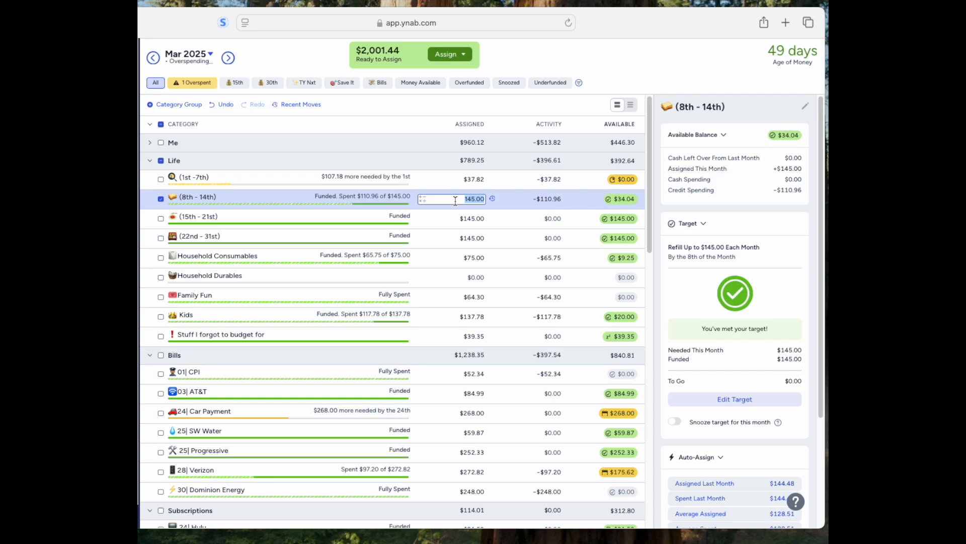
{"action": "key", "text": "Right"}
{"action": "type", "text": "-34.04"}
{"action": "key", "text": "Return"}
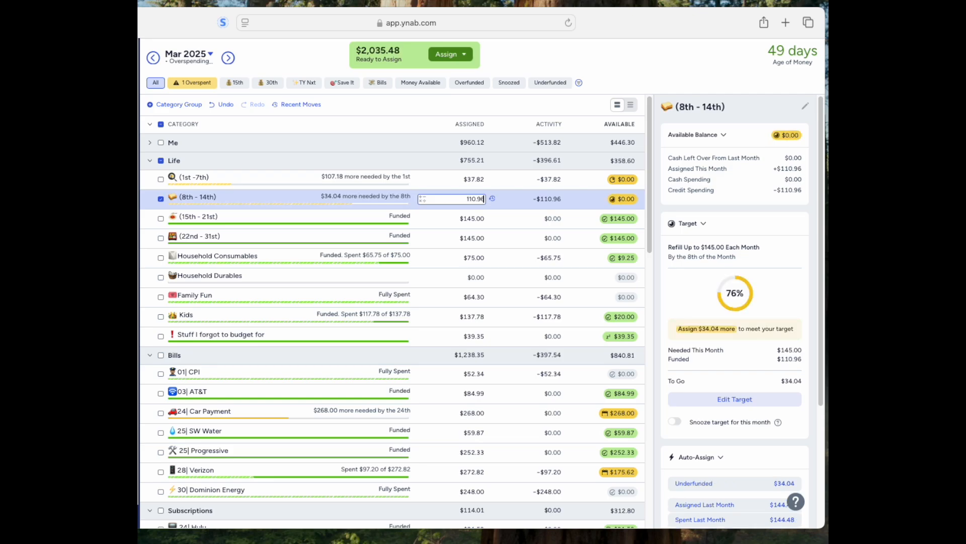
Snooze this month's targets for the (1st - 7th) and (8th - 14th) categories, leaving both deselected
{"action": "left_click", "coordinate": [160, 179]}
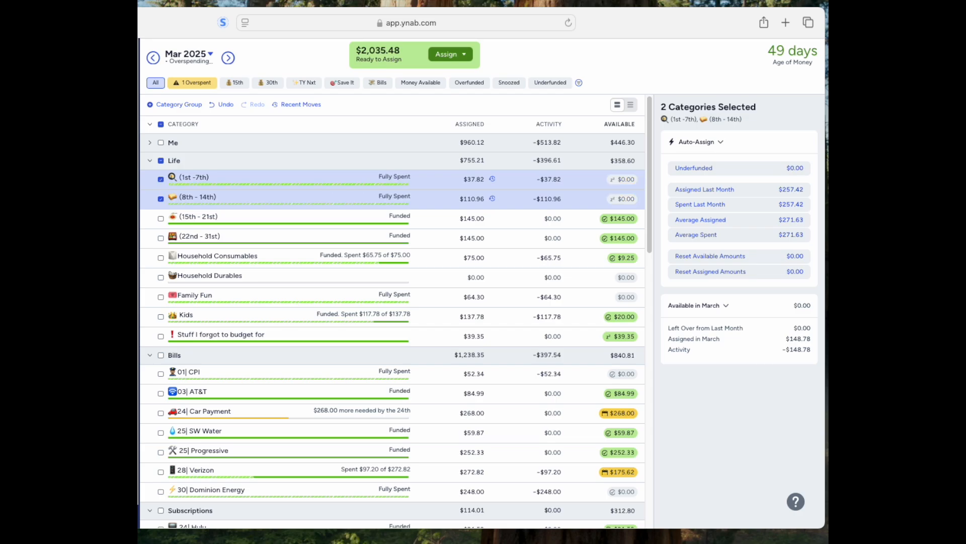
{"action": "left_click", "coordinate": [161, 179]}
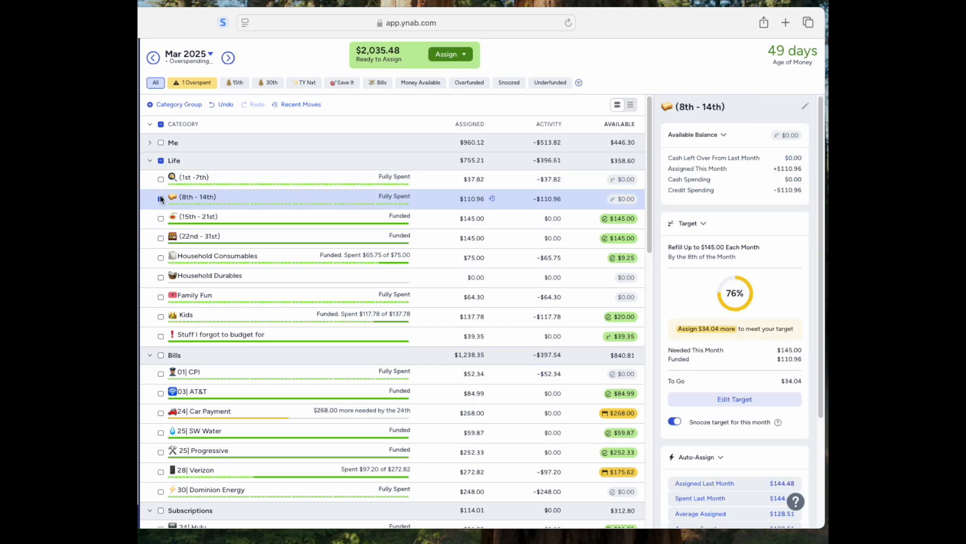
{"action": "left_click", "coordinate": [161, 198]}
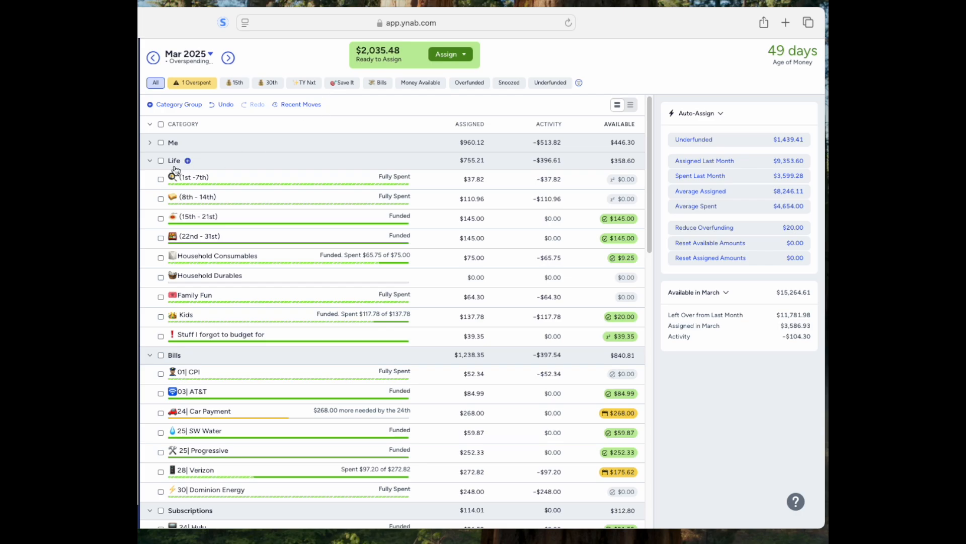
Auto-assign last month's assigned amount of $44.01 to Household Durables and deselect the category
{"action": "left_click", "coordinate": [483, 276]}
{"action": "left_click", "coordinate": [369, 277]}
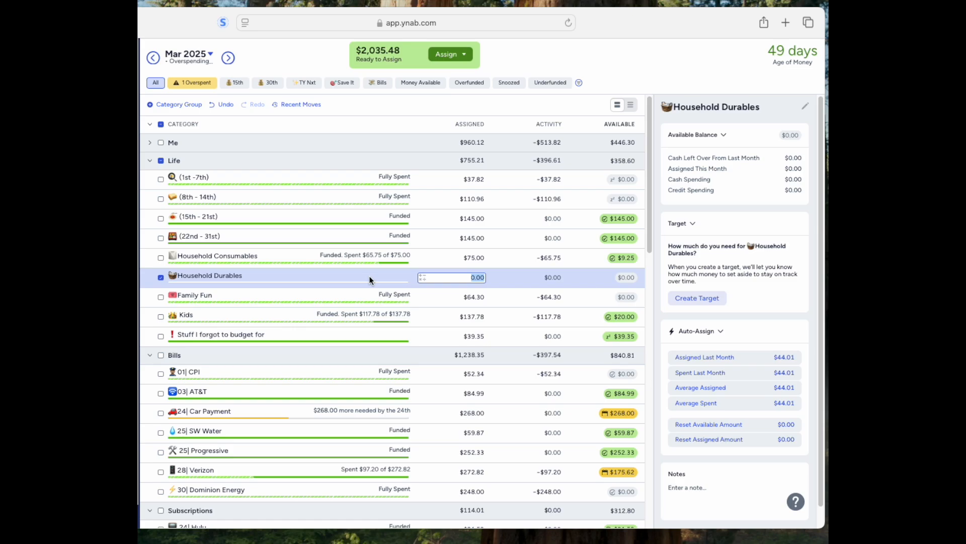
{"action": "left_click", "coordinate": [745, 365]}
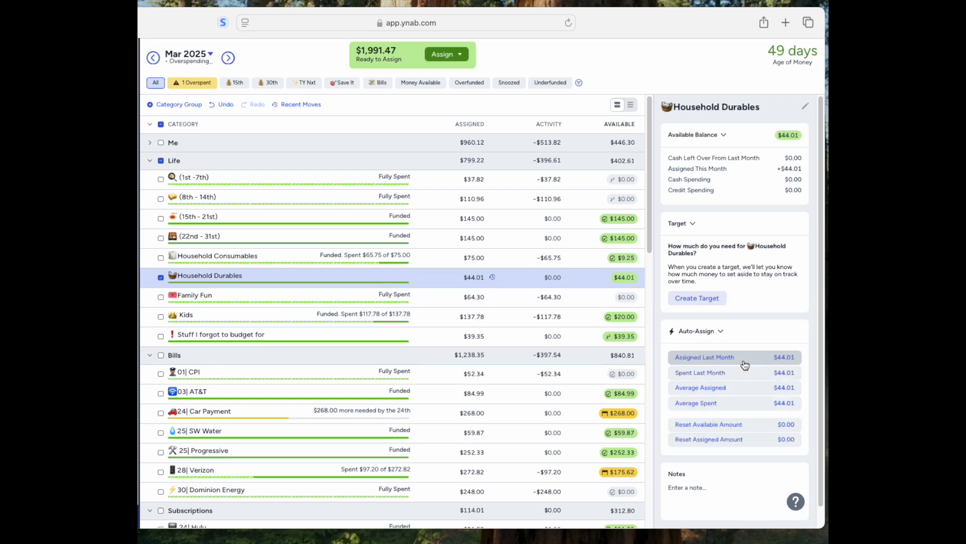
{"action": "left_click", "coordinate": [160, 276]}
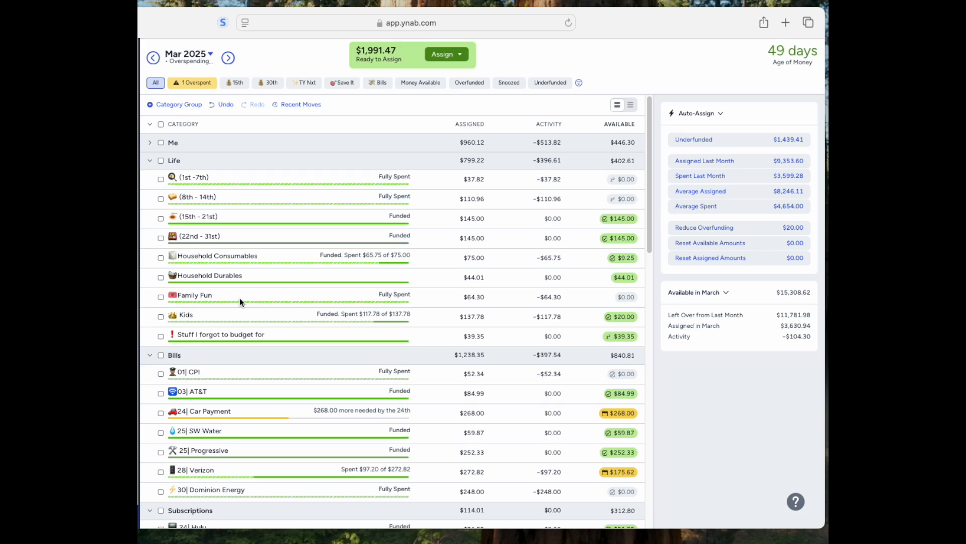
Expand the Me group and turn off this month's target snooze for Stuff I forgot to budget for
{"action": "left_click", "coordinate": [150, 143]}
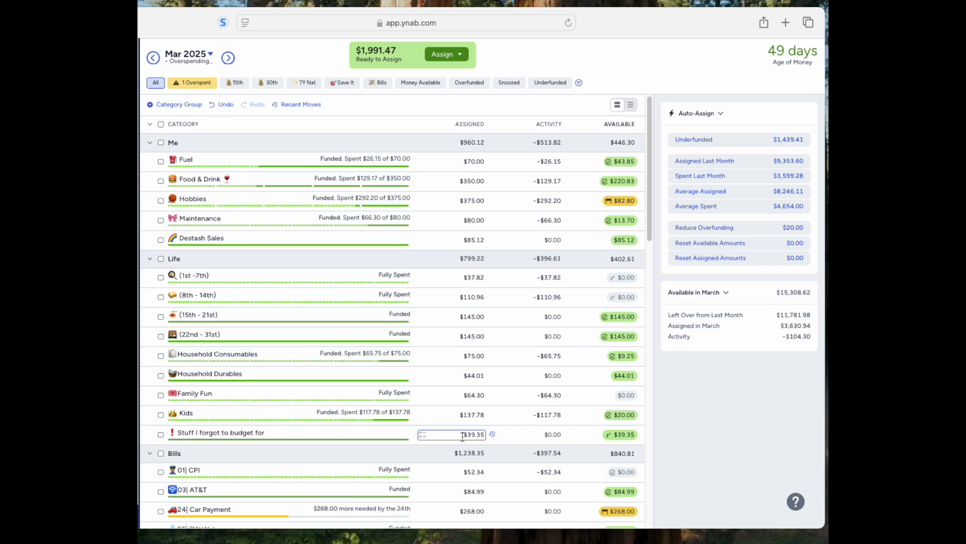
{"action": "left_click", "coordinate": [161, 434]}
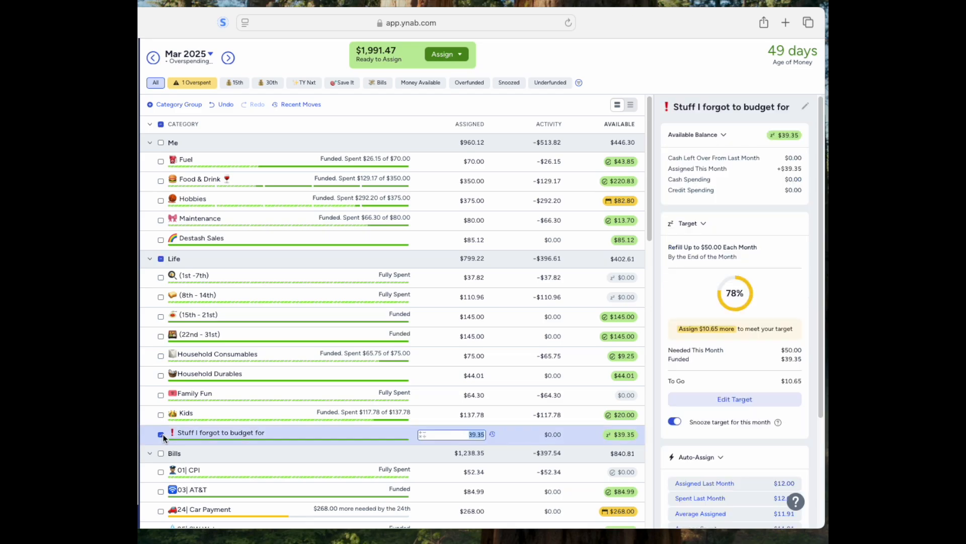
{"action": "left_click", "coordinate": [674, 422]}
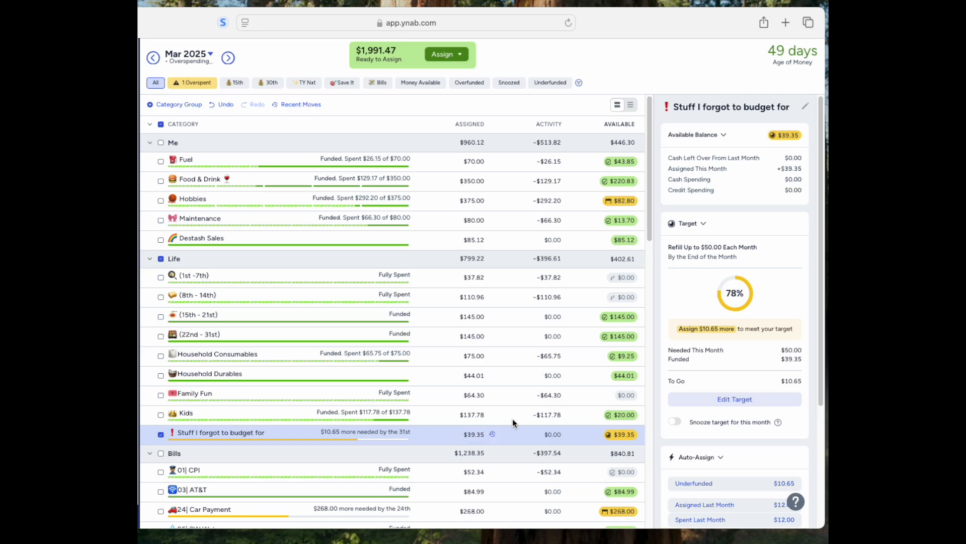
Review the history of money moves for the Stuff I forgot to budget for category
{"action": "left_click", "coordinate": [496, 438]}
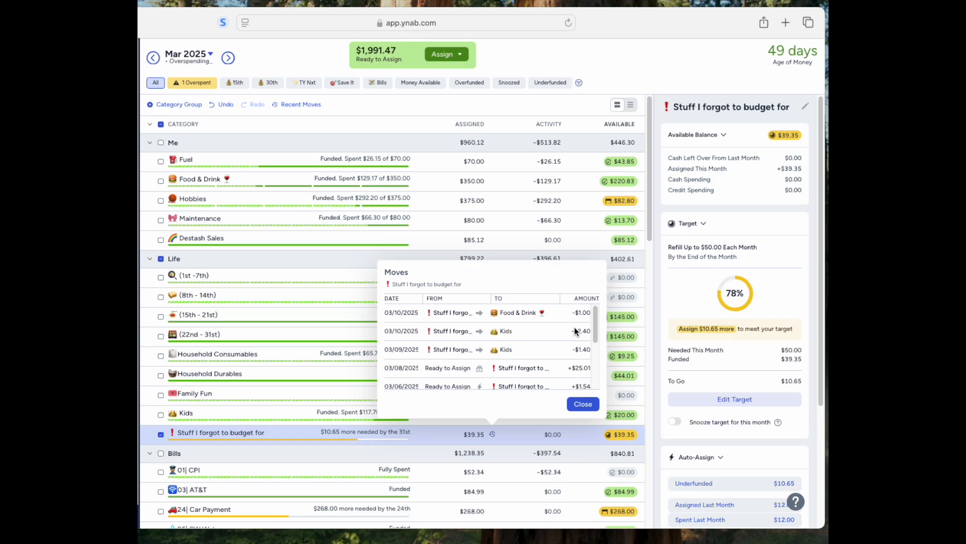
{"action": "left_click_drag", "start_coordinate": [595, 327], "coordinate": [592, 378]}
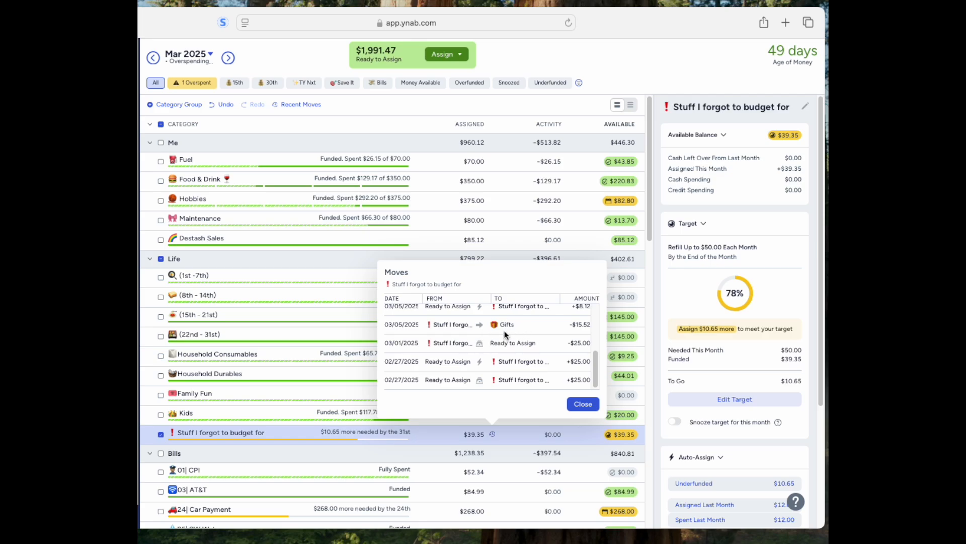
{"action": "left_click_drag", "start_coordinate": [597, 370], "coordinate": [597, 347]}
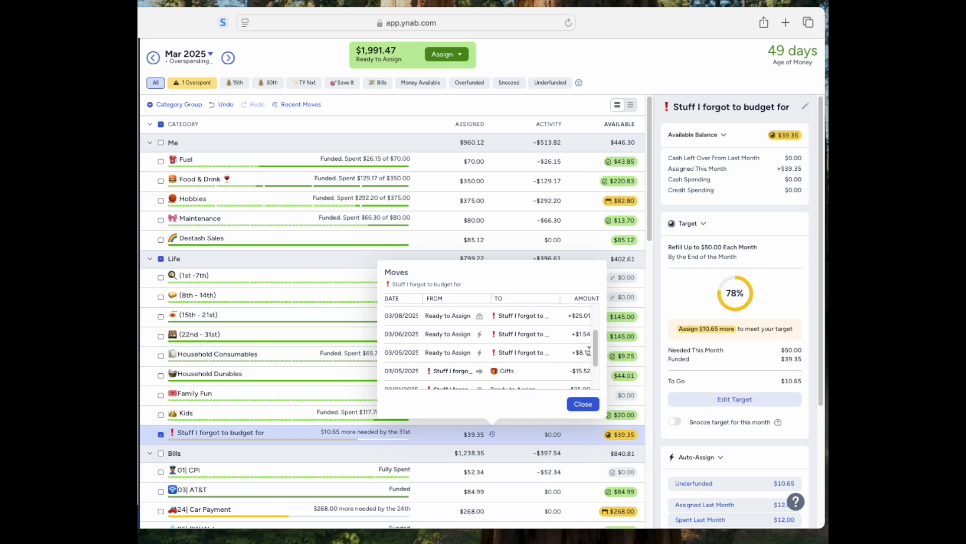
{"action": "scroll", "coordinate": [596, 337], "scroll_direction": "up", "scroll_amount": 2}
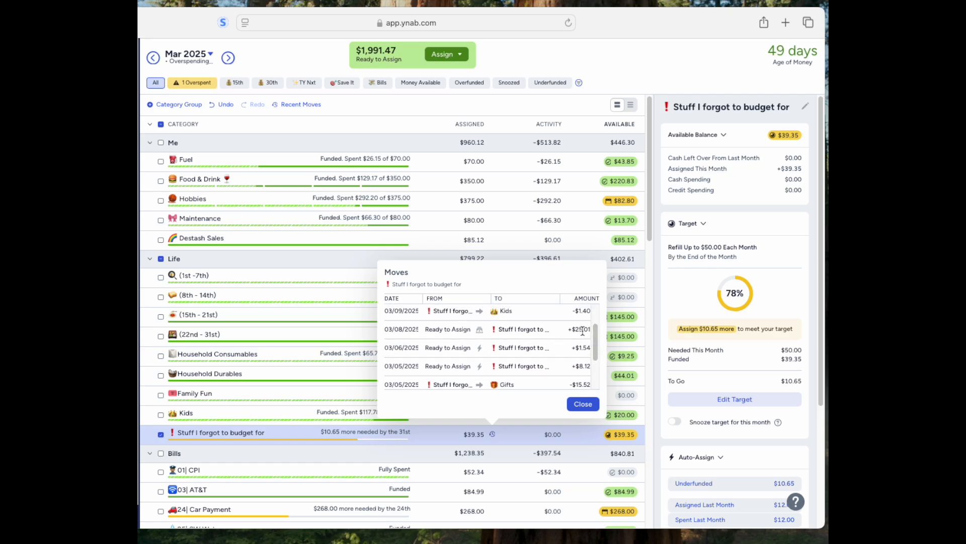
{"action": "scroll", "coordinate": [596, 327], "scroll_direction": "up", "scroll_amount": 2}
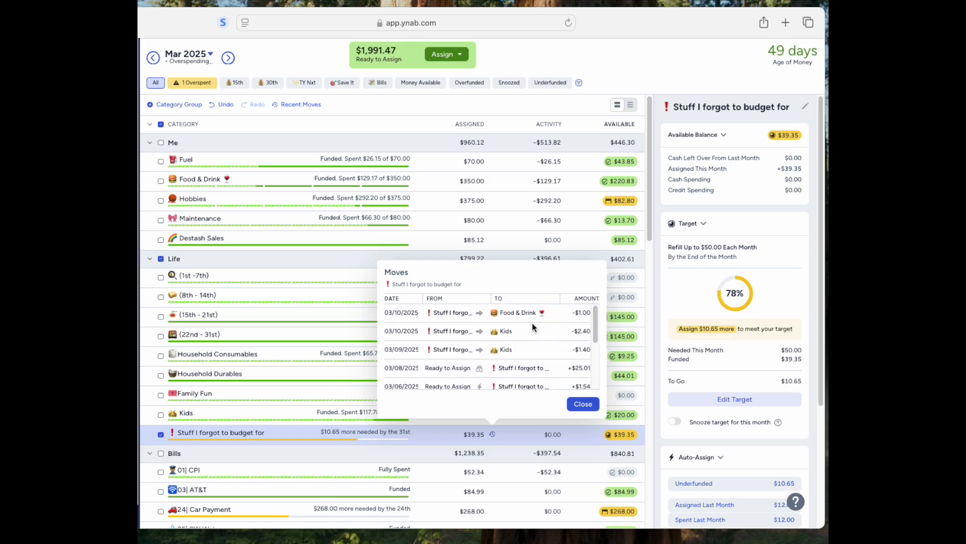
{"action": "left_click", "coordinate": [584, 403]}
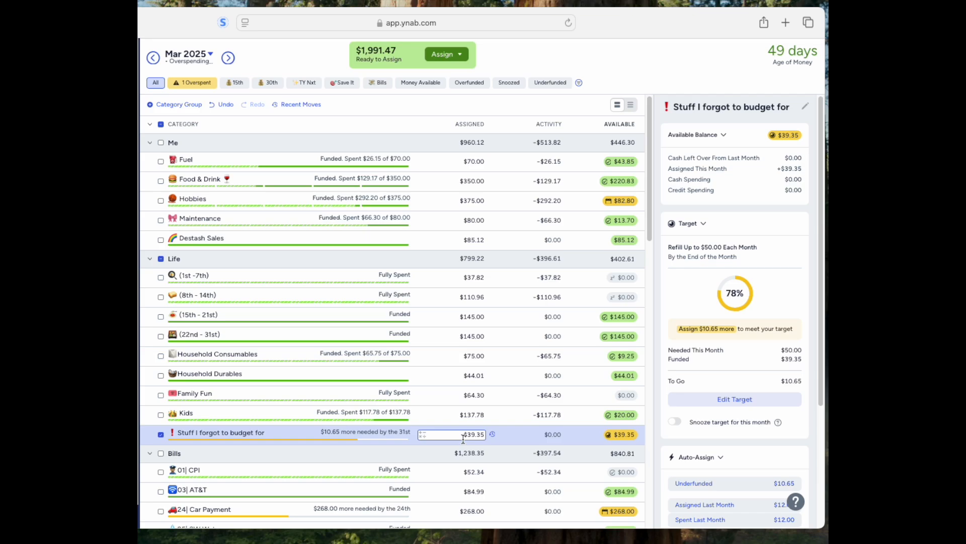
Auto-assign the underfunded $10.65 to Stuff I forgot to budget for and deselect the category
{"action": "left_click", "coordinate": [701, 484]}
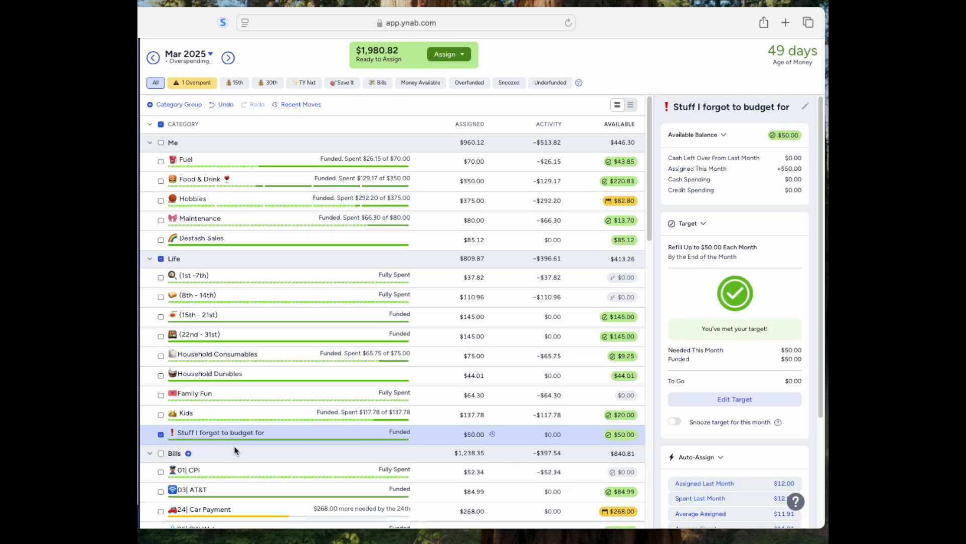
{"action": "left_click", "coordinate": [161, 433]}
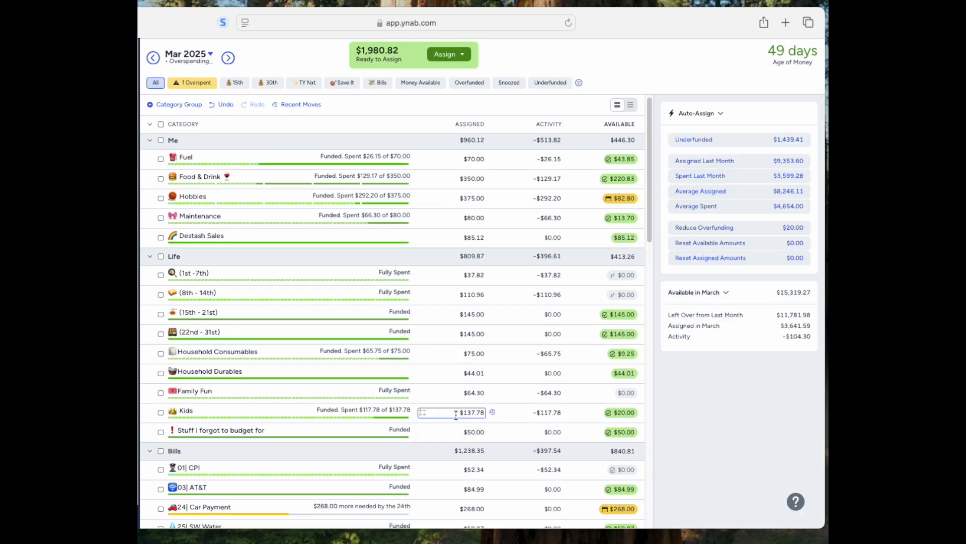
Auto-assign the underfunded $268.00 to the Car Payment category in Bills and deselect it
{"action": "scroll", "coordinate": [456, 415], "scroll_direction": "down", "scroll_amount": 5}
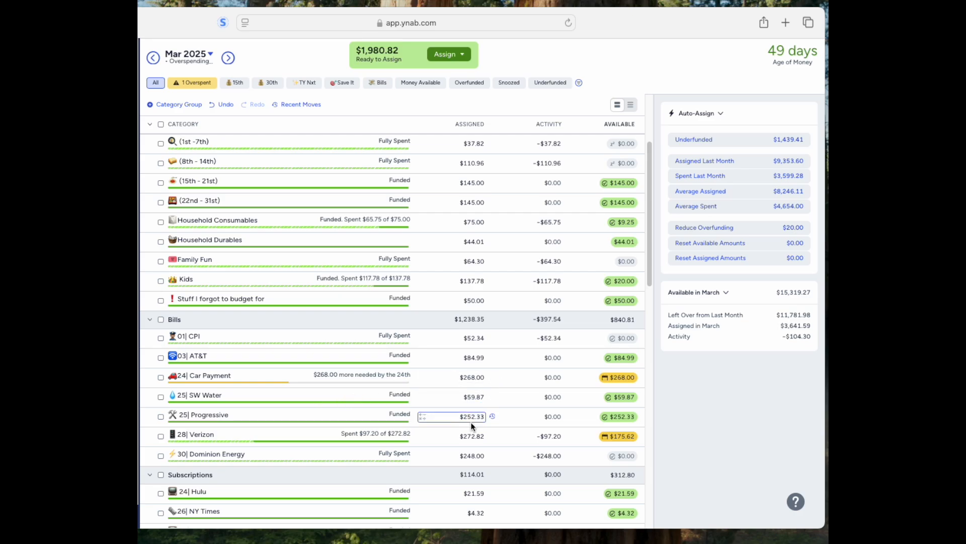
{"action": "left_click", "coordinate": [161, 377]}
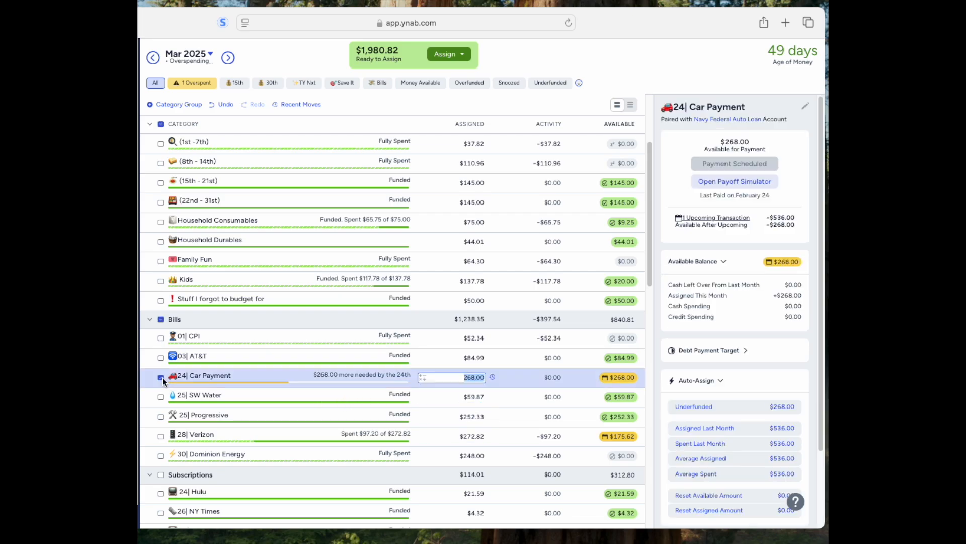
{"action": "left_click", "coordinate": [720, 408]}
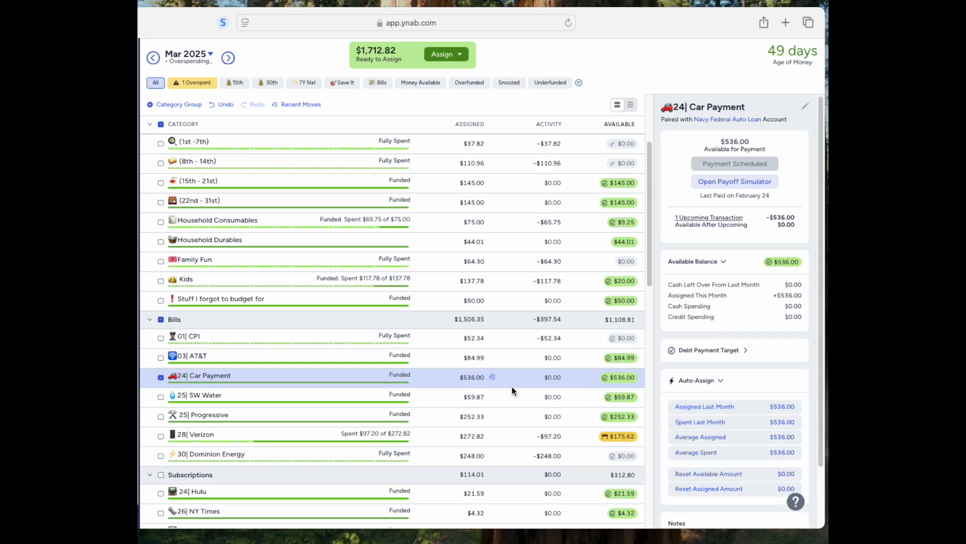
{"action": "left_click", "coordinate": [161, 377]}
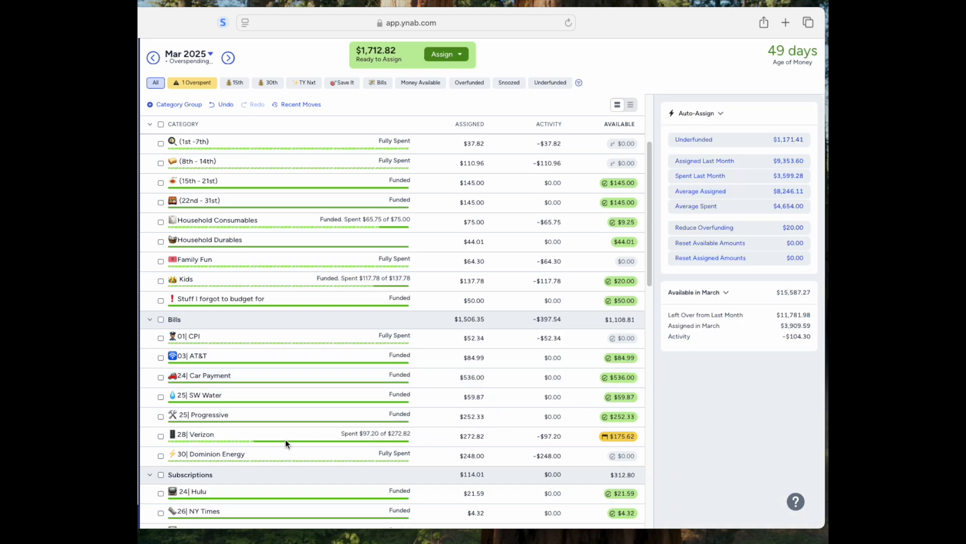
Review the upcoming transaction and notes for the Verizon category in Bills, then deselect it
{"action": "left_click_drag", "start_coordinate": [455, 436], "coordinate": [479, 438]}
{"action": "left_click", "coordinate": [619, 438]}
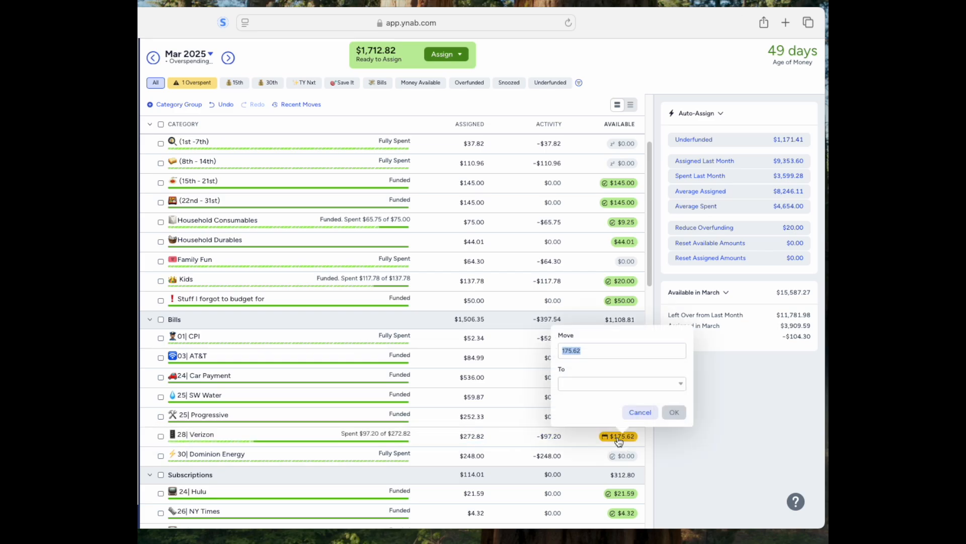
{"action": "left_click", "coordinate": [162, 437]}
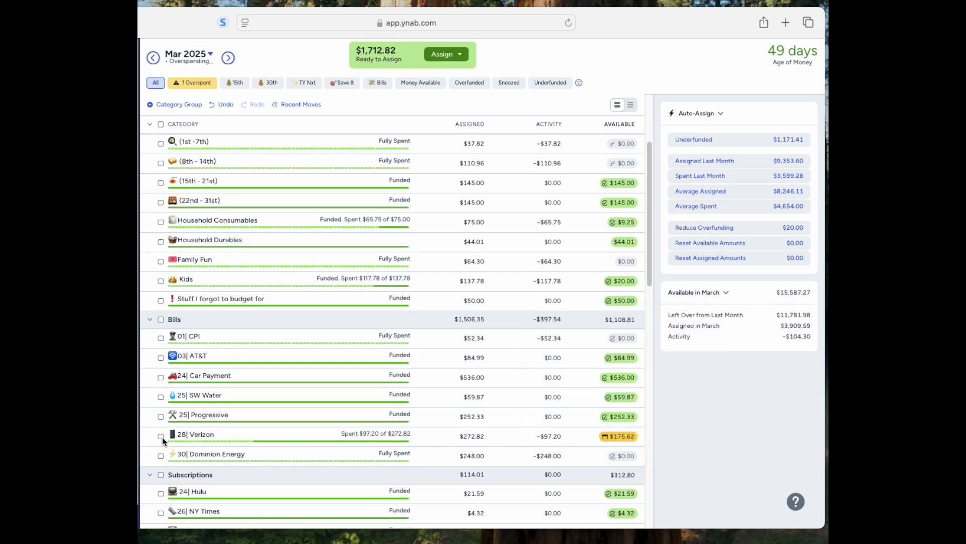
{"action": "left_click", "coordinate": [162, 437]}
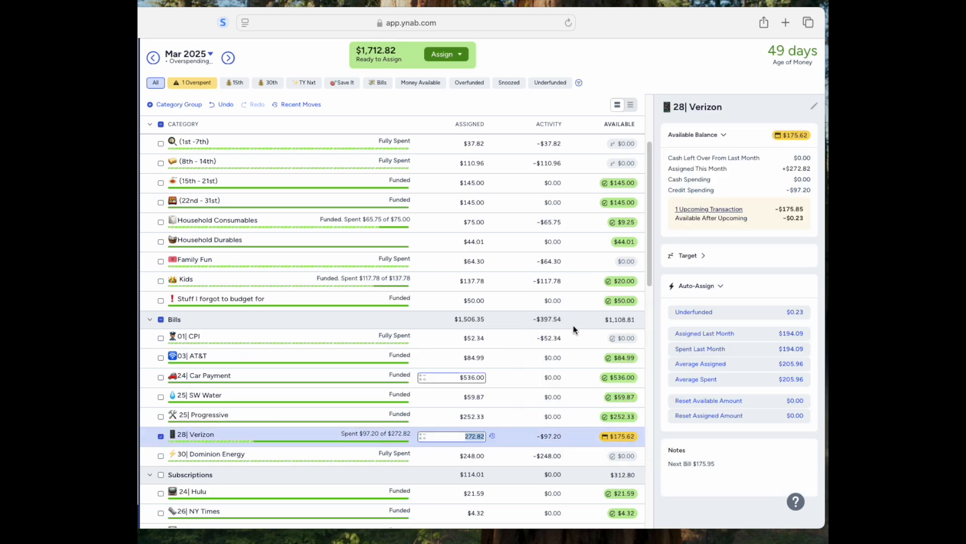
{"action": "left_click", "coordinate": [728, 211]}
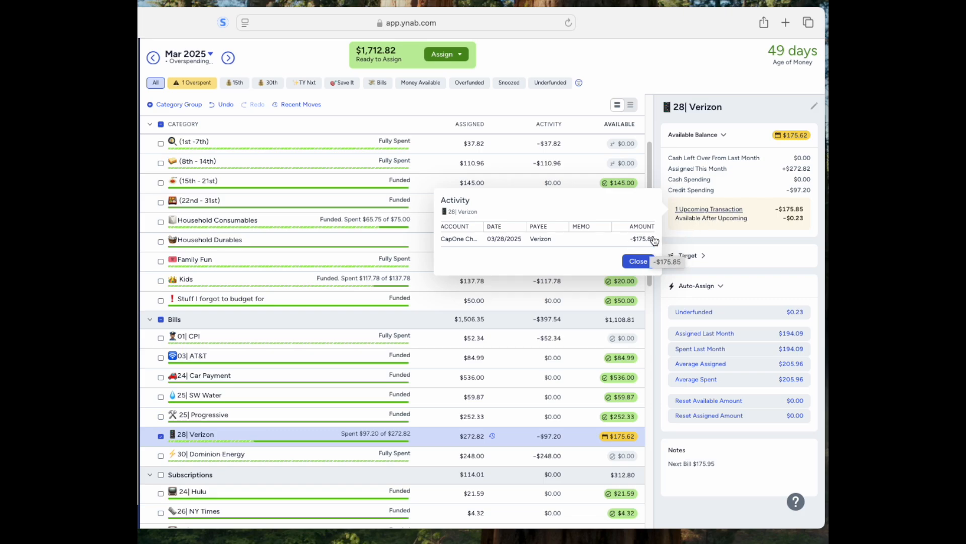
{"action": "left_click", "coordinate": [723, 238]}
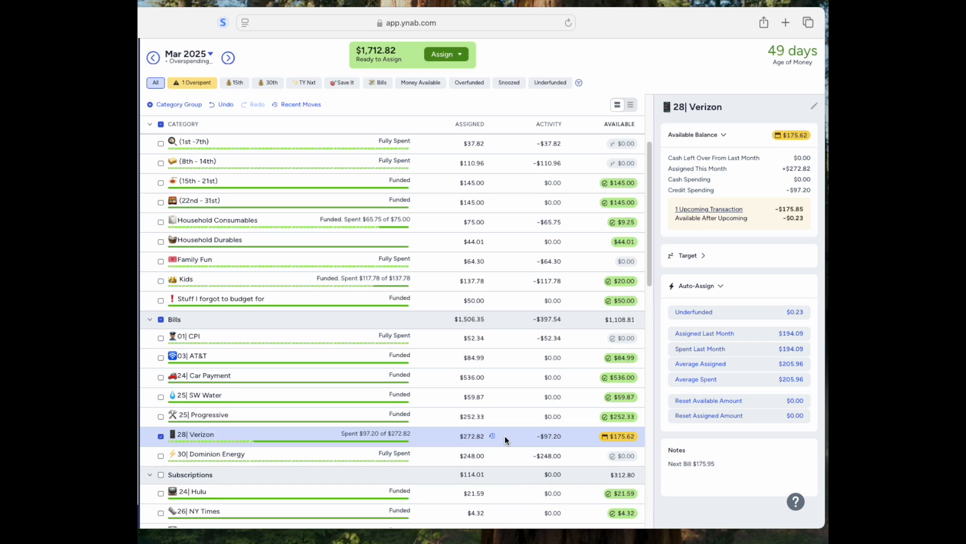
{"action": "left_click", "coordinate": [162, 438]}
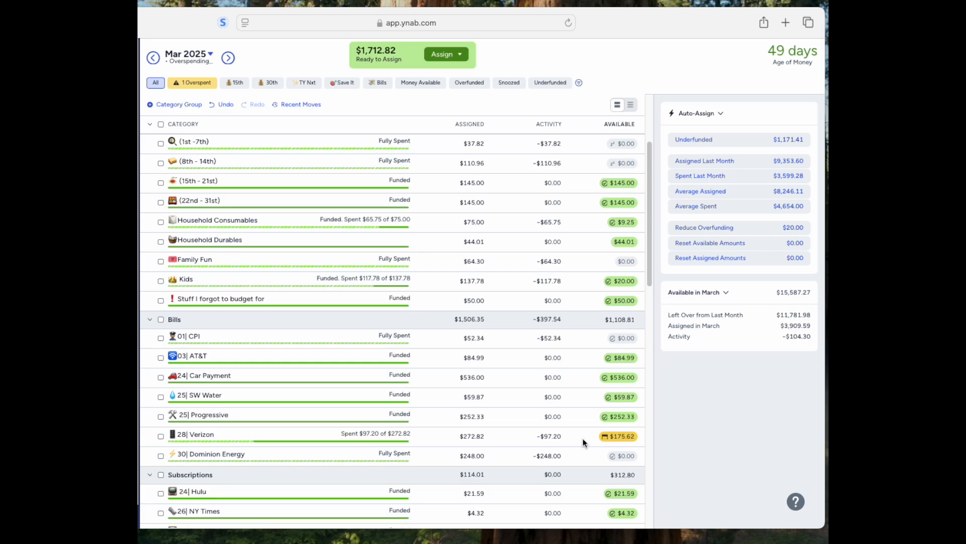
{"action": "scroll", "coordinate": [563, 433], "scroll_direction": "down", "scroll_amount": 1}
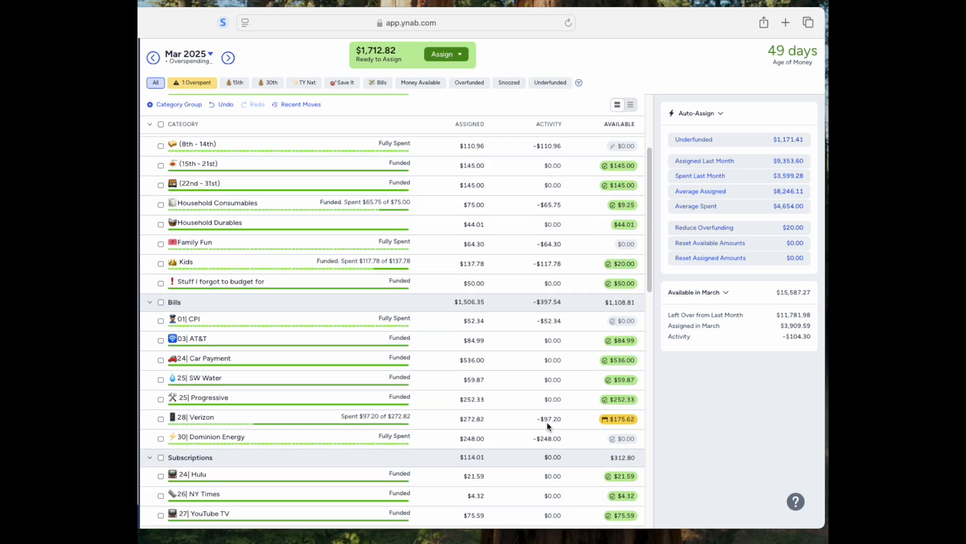
Add $0.23 to the amount assigned to the Verizon category in Bills, then deselect it
{"action": "left_click", "coordinate": [161, 419]}
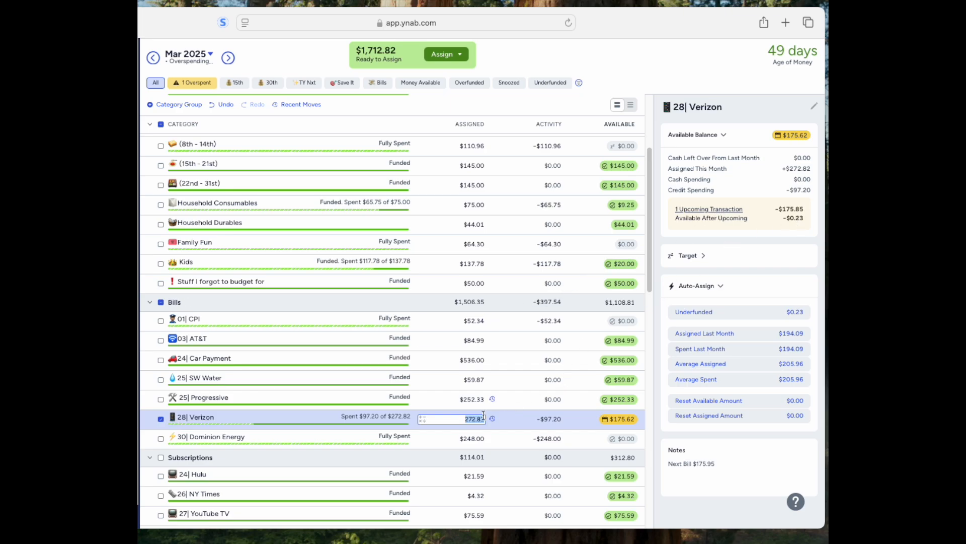
{"action": "left_click", "coordinate": [422, 419]}
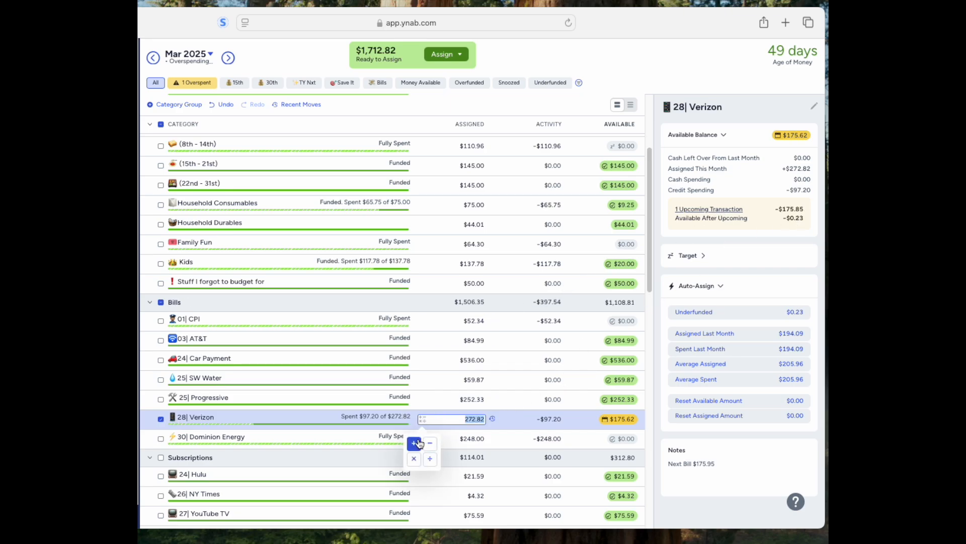
{"action": "left_click", "coordinate": [411, 442]}
{"action": "type", "text": "0.23"}
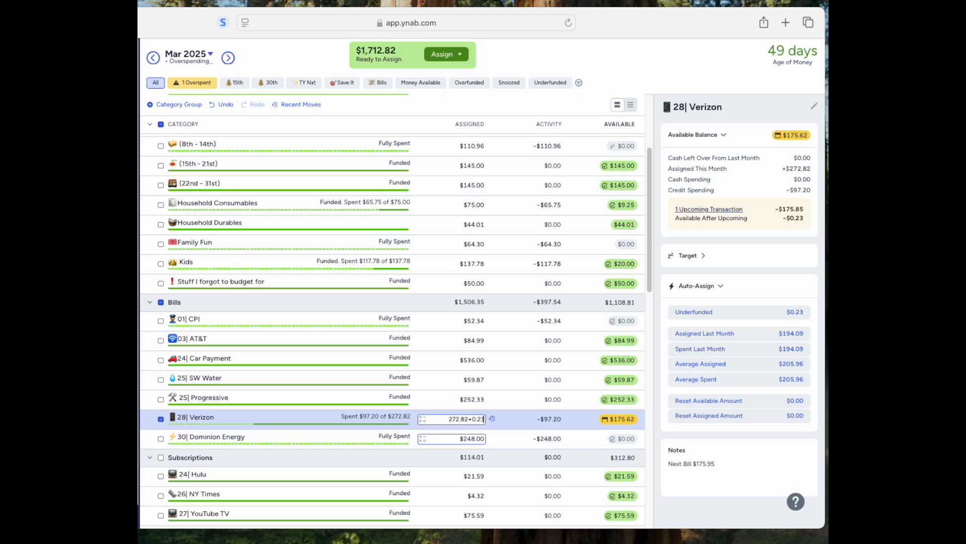
{"action": "key", "text": "Return"}
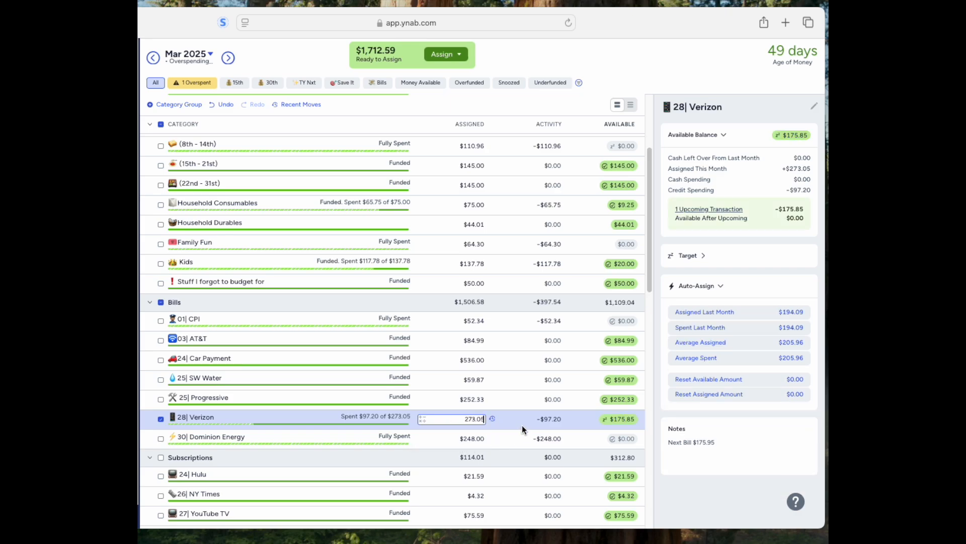
{"action": "left_click", "coordinate": [163, 419]}
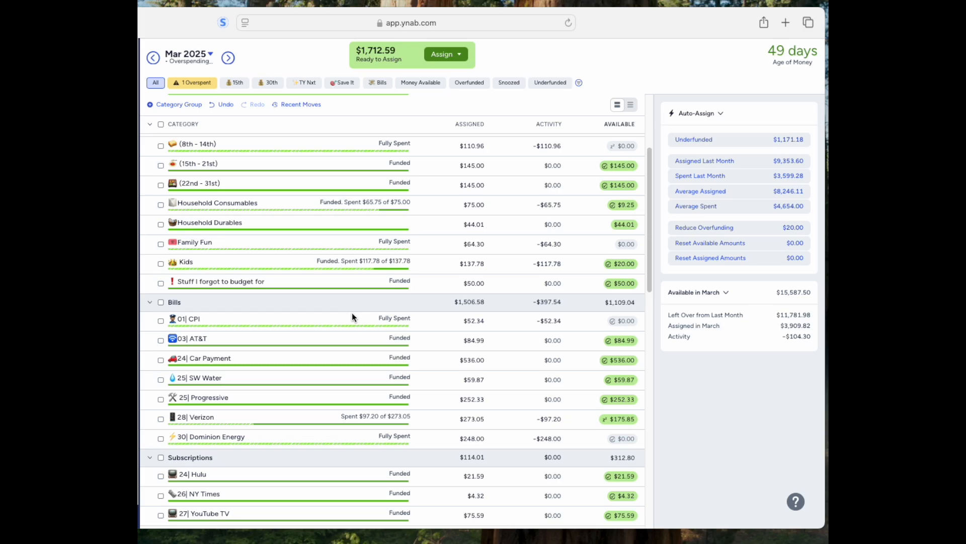
Review the payment details of the Apple Card category in Credit Card Payments, then deselect it
{"action": "scroll", "coordinate": [352, 313], "scroll_direction": "down", "scroll_amount": 3}
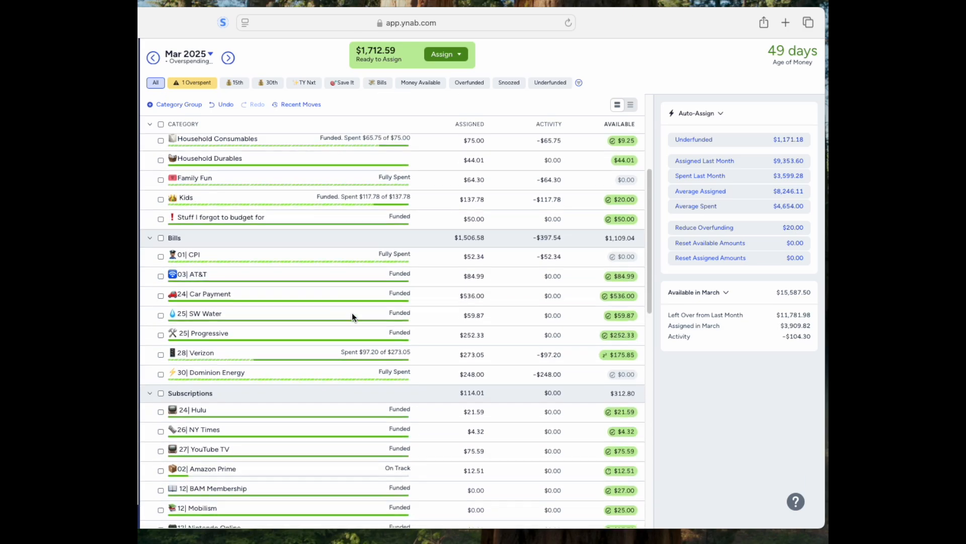
{"action": "scroll", "coordinate": [352, 316], "scroll_direction": "down", "scroll_amount": 12}
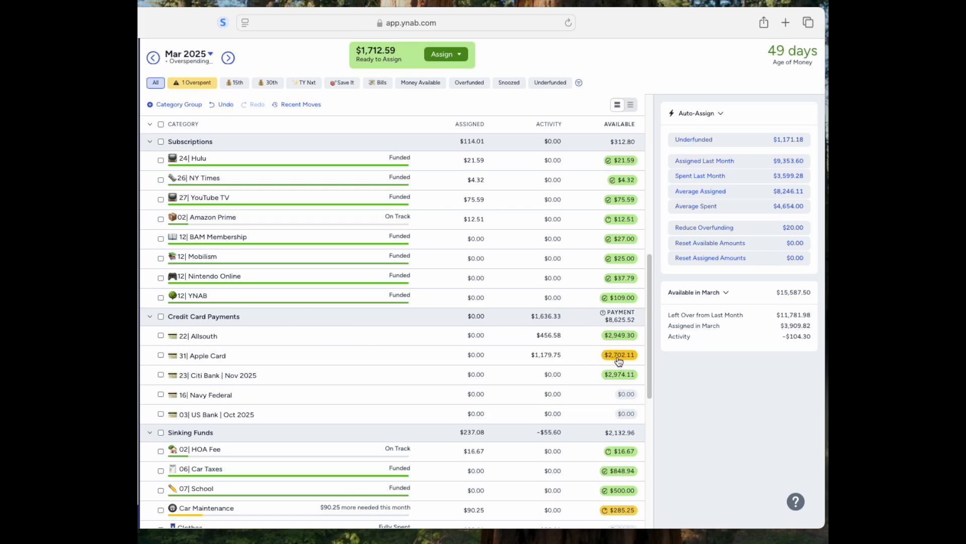
{"action": "mouse_move", "coordinate": [629, 361]}
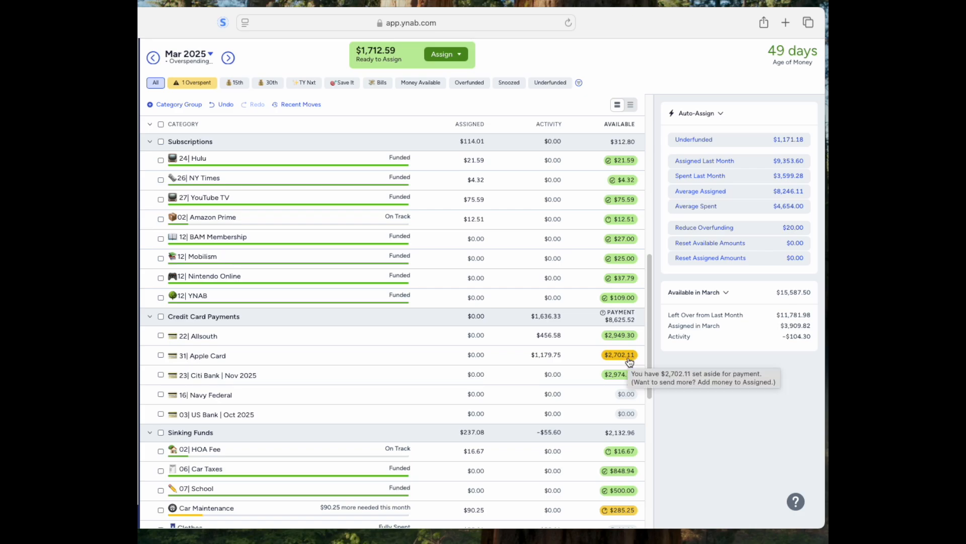
{"action": "left_click", "coordinate": [161, 356]}
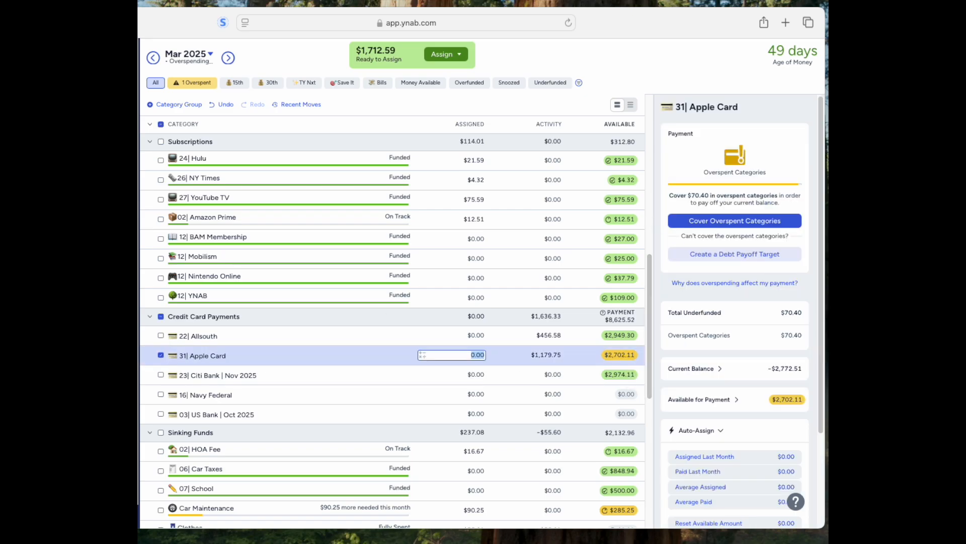
{"action": "left_click", "coordinate": [161, 356]}
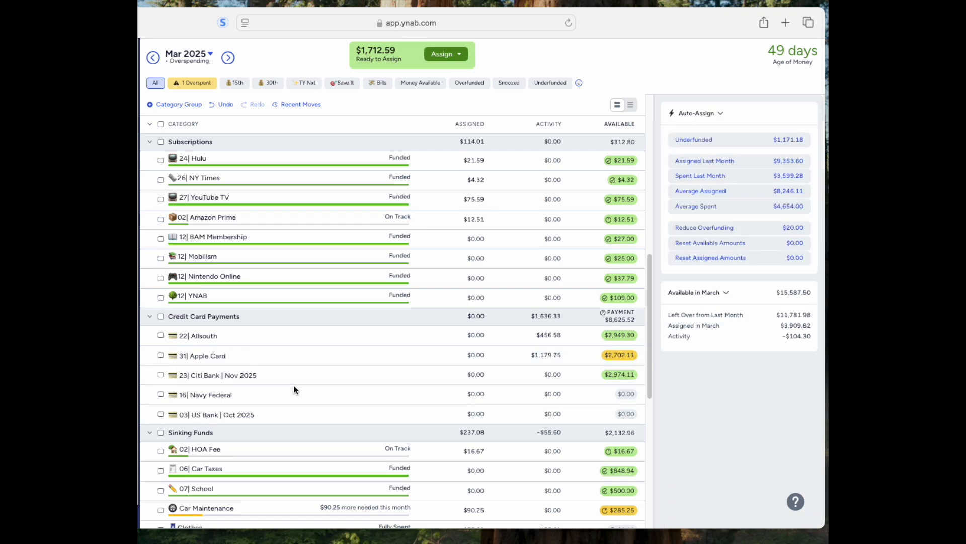
Auto-assign the underfunded $136.15 to Car Maintenance and Medical together in Sinking Funds, then deselect both
{"action": "scroll", "coordinate": [294, 385], "scroll_direction": "down", "scroll_amount": 1}
{"action": "scroll", "coordinate": [294, 389], "scroll_direction": "down", "scroll_amount": 2}
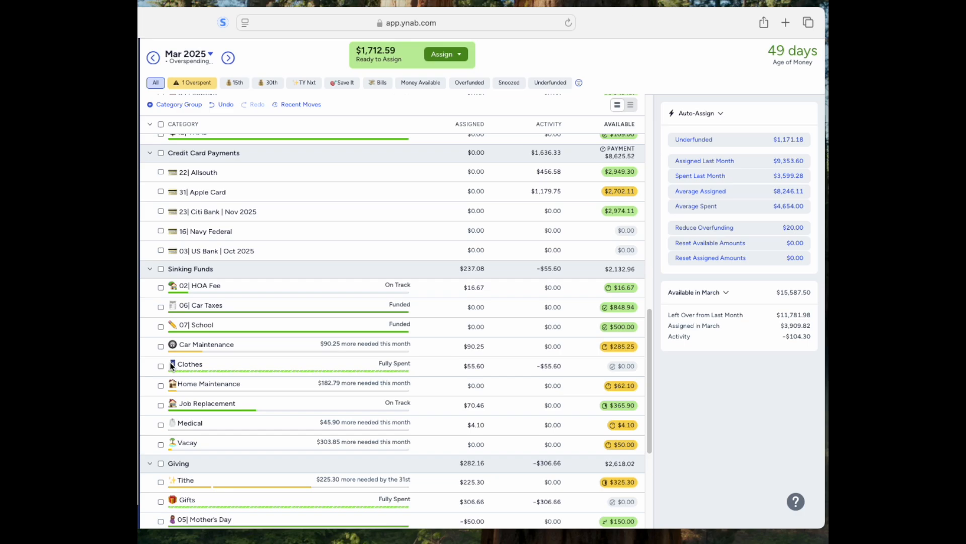
{"action": "left_click", "coordinate": [161, 346]}
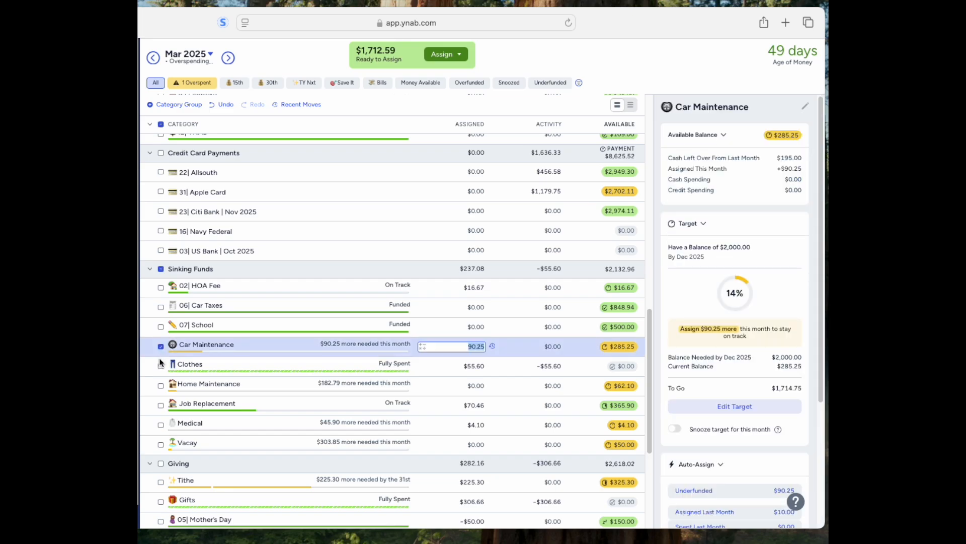
{"action": "left_click", "coordinate": [160, 425]}
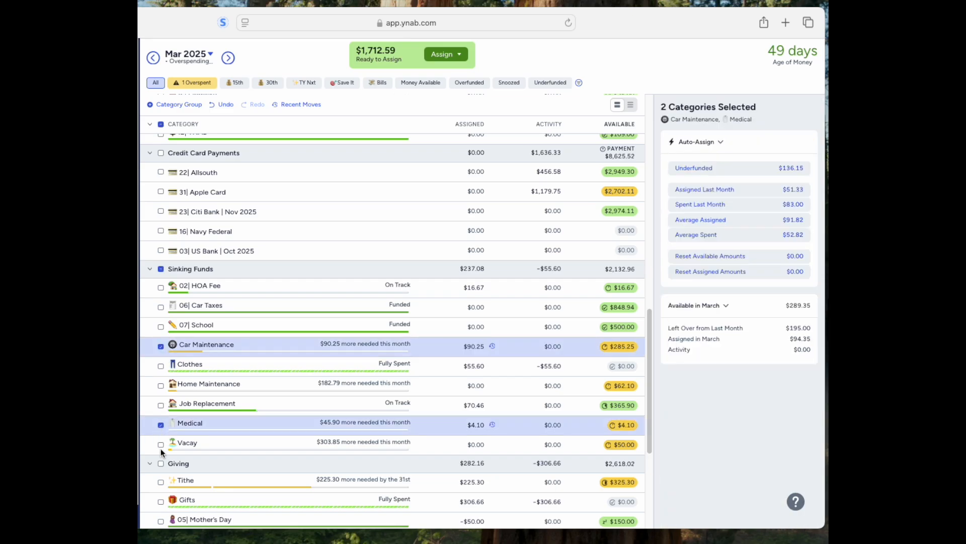
{"action": "left_click", "coordinate": [715, 168]}
{"action": "left_click", "coordinate": [161, 346]}
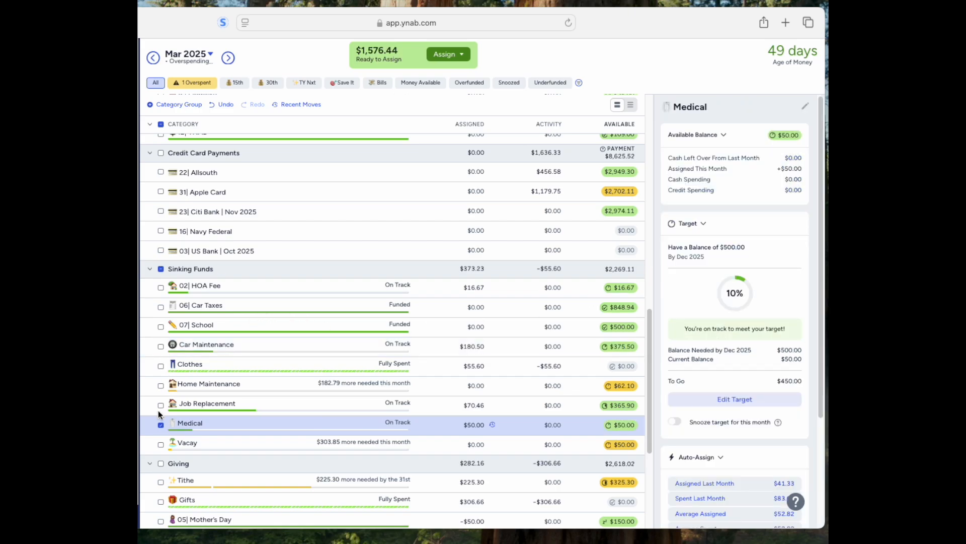
{"action": "left_click", "coordinate": [160, 425]}
Auto-assign the underfunded $225.30 to the Tithe category in Giving and deselect it
{"action": "scroll", "coordinate": [289, 396], "scroll_direction": "down", "scroll_amount": 3}
{"action": "scroll", "coordinate": [290, 398], "scroll_direction": "down", "scroll_amount": 1}
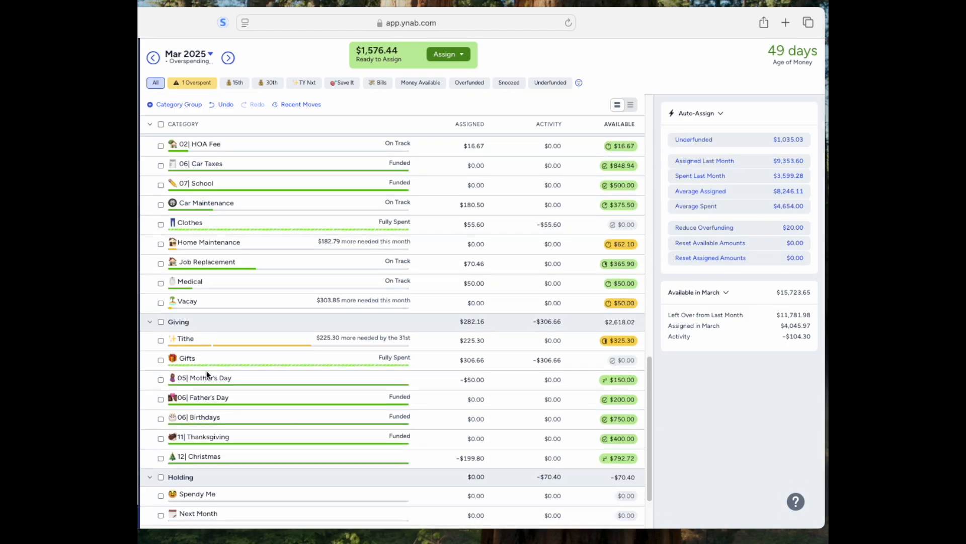
{"action": "left_click", "coordinate": [160, 340]}
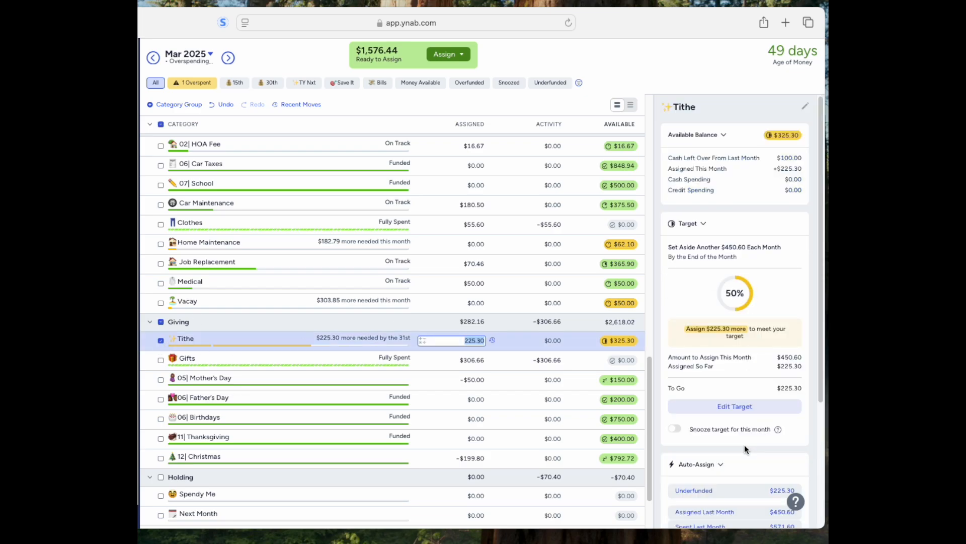
{"action": "left_click", "coordinate": [740, 490]}
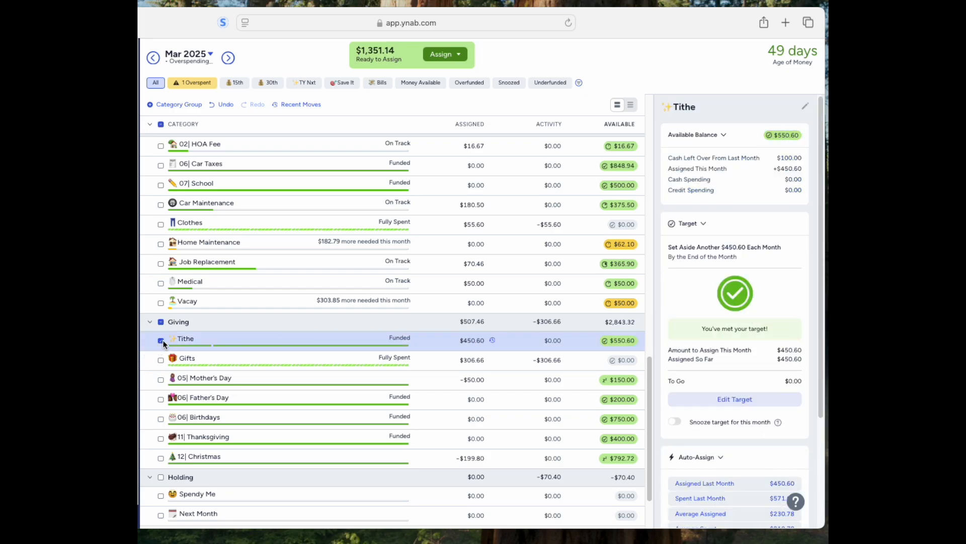
{"action": "left_click", "coordinate": [161, 340]}
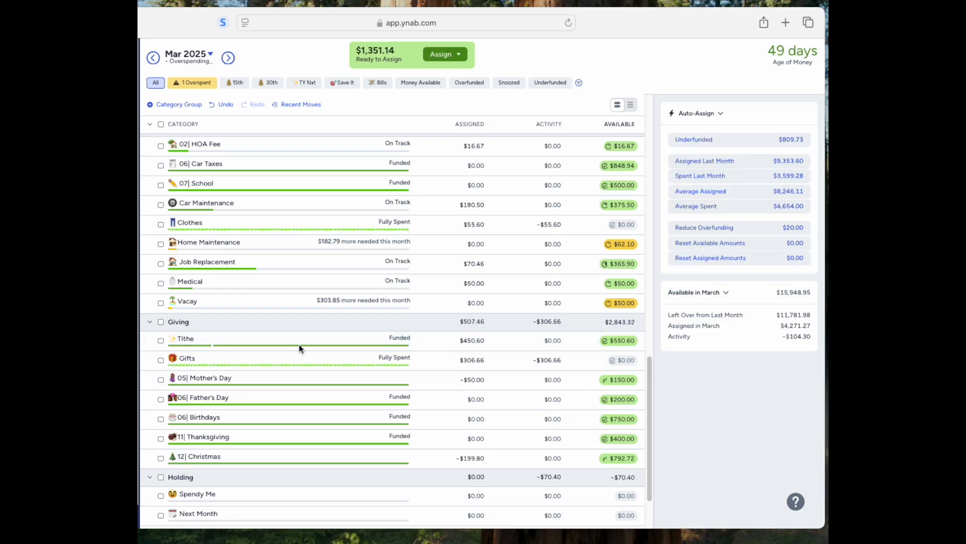
Auto-assign the underfunded $303.85 to the Vacay category in Sinking Funds and deselect it
{"action": "scroll", "coordinate": [299, 344], "scroll_direction": "down", "scroll_amount": 3}
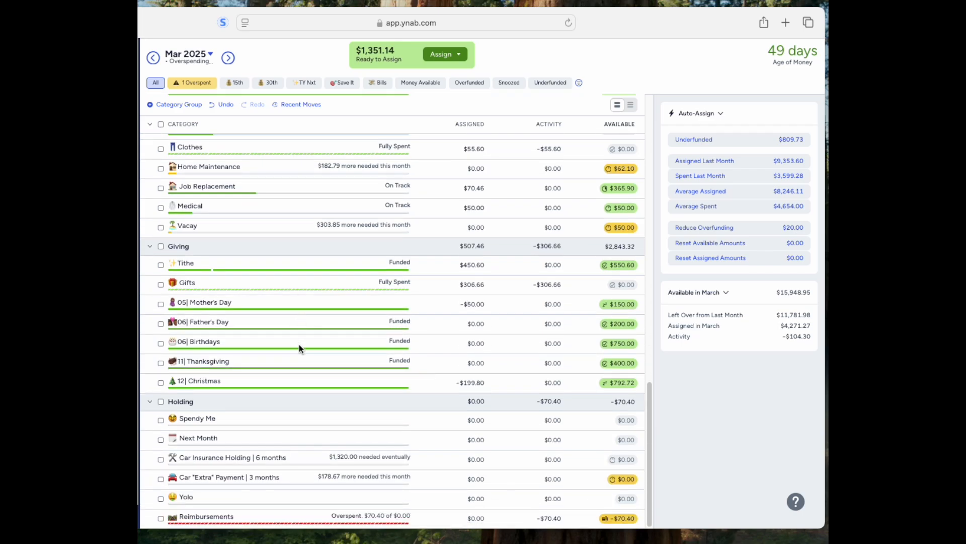
{"action": "scroll", "coordinate": [299, 345], "scroll_direction": "up", "scroll_amount": 9}
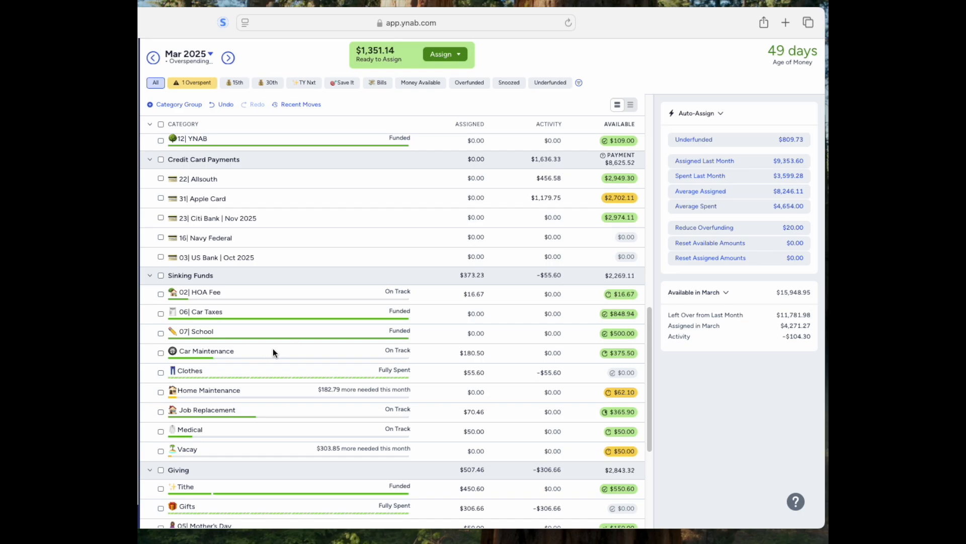
{"action": "left_click", "coordinate": [159, 451]}
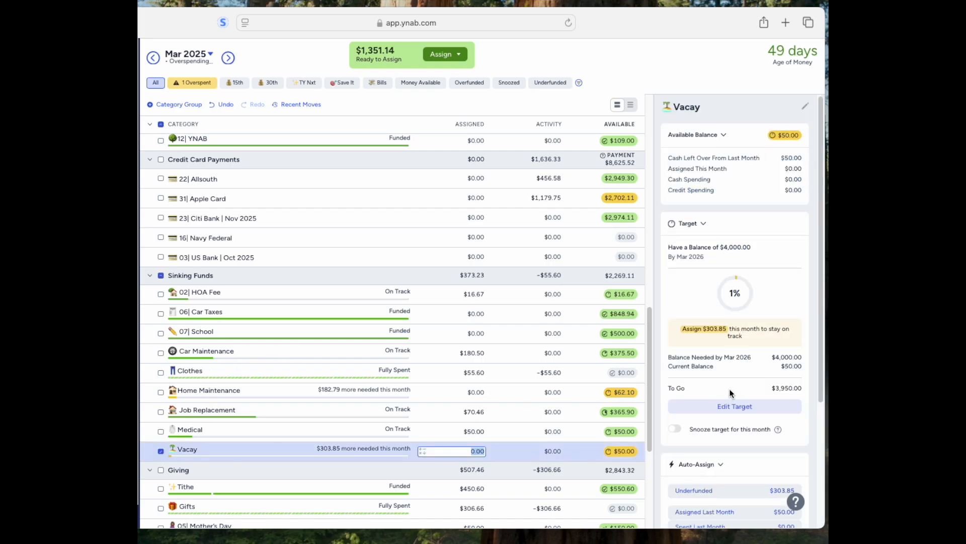
{"action": "left_click", "coordinate": [726, 491]}
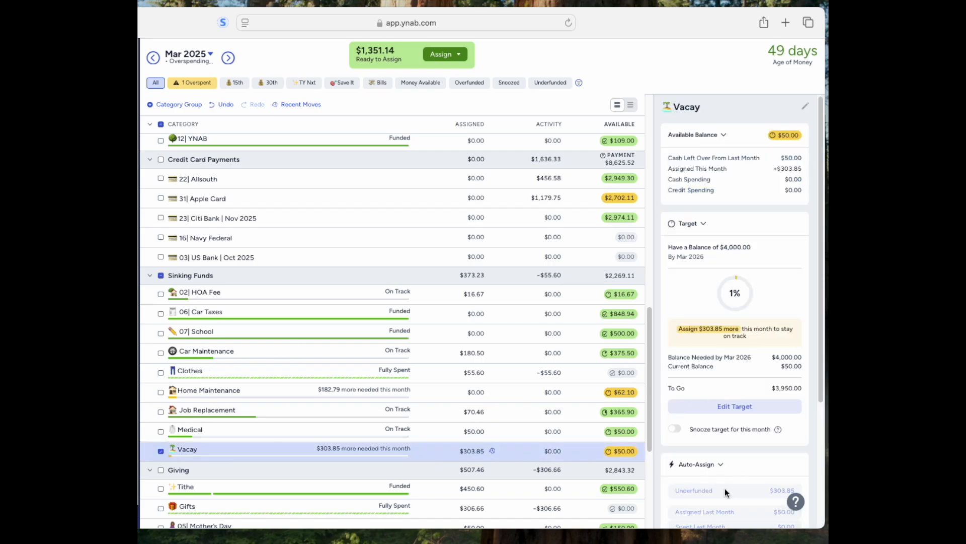
{"action": "left_click", "coordinate": [161, 452]}
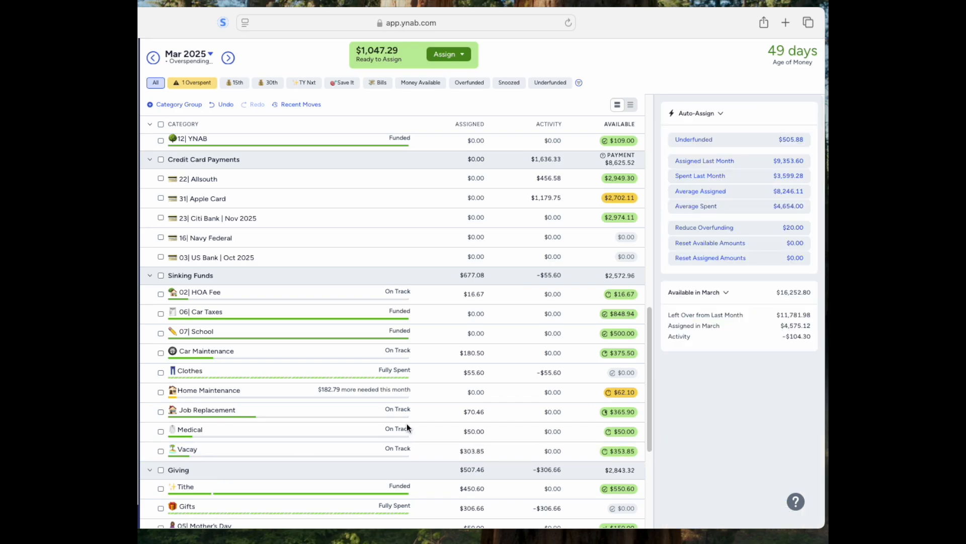
Auto-assign the underfunded $182.79 to the Home Maintenance category in Sinking Funds and deselect it
{"action": "left_click", "coordinate": [159, 393]}
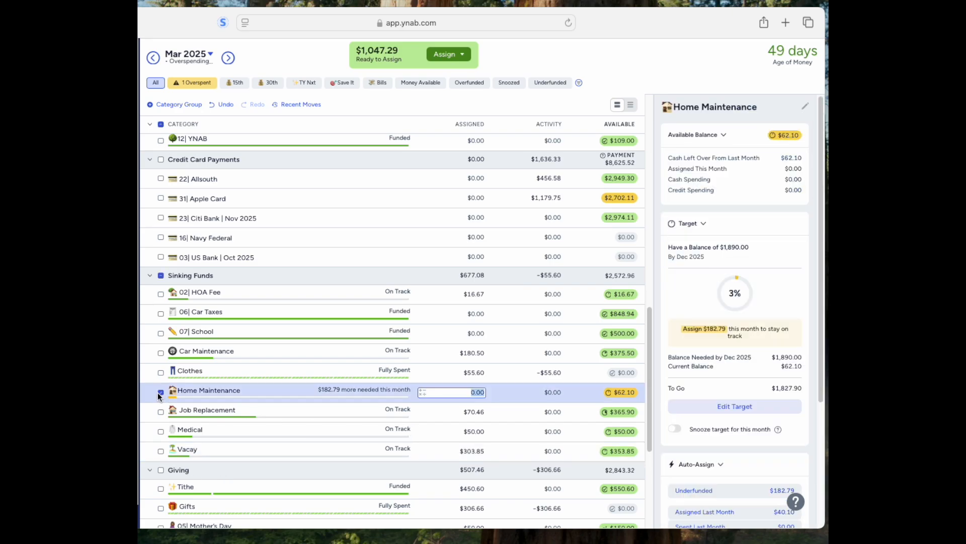
{"action": "left_click", "coordinate": [719, 490]}
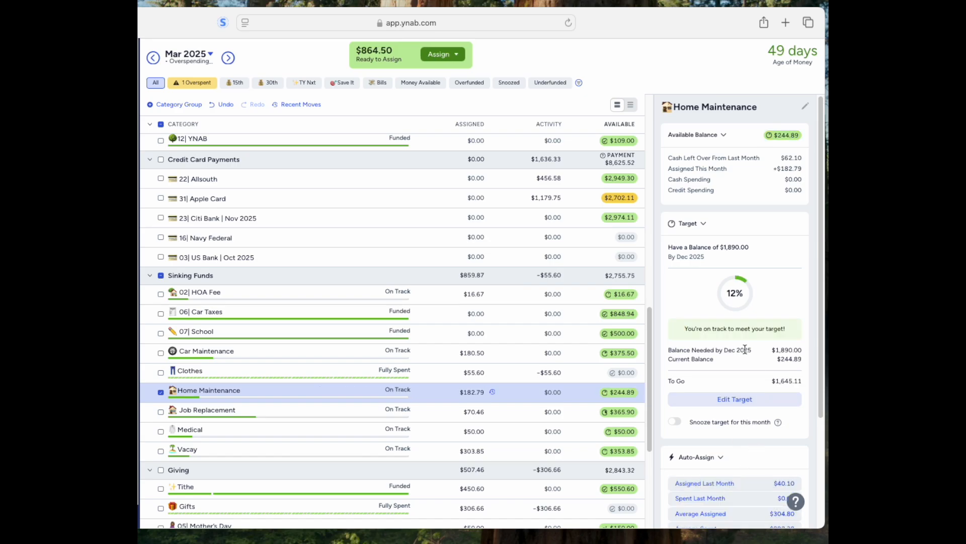
{"action": "scroll", "coordinate": [452, 346], "scroll_direction": "down", "scroll_amount": 1}
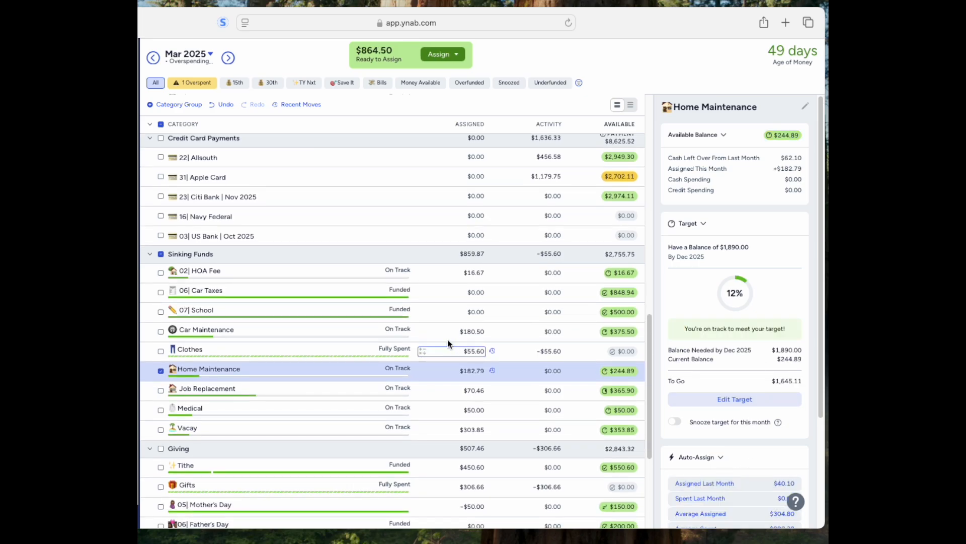
{"action": "left_click", "coordinate": [161, 372]}
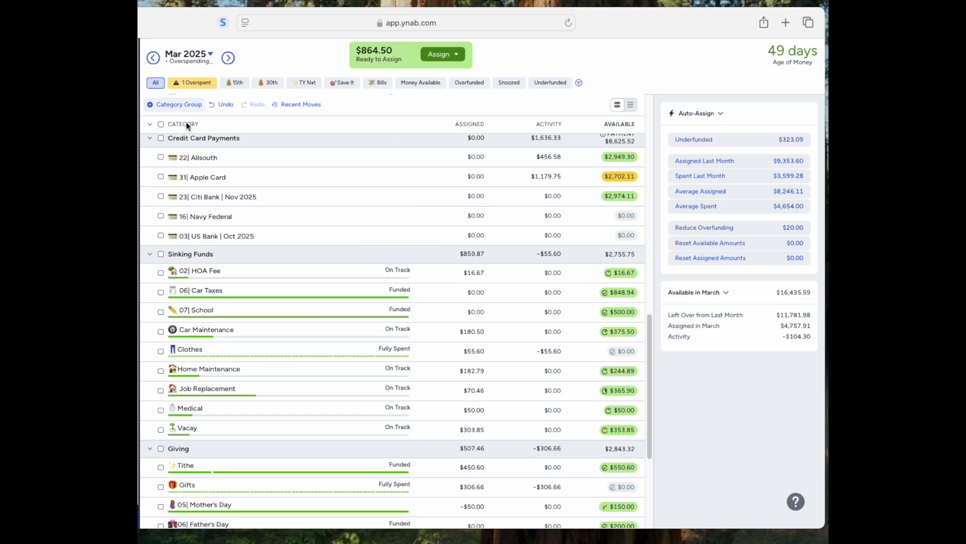
Filter the budget to underfunded categories and review the target of the Car "Extra" Payment category in Holding
{"action": "left_click", "coordinate": [549, 84]}
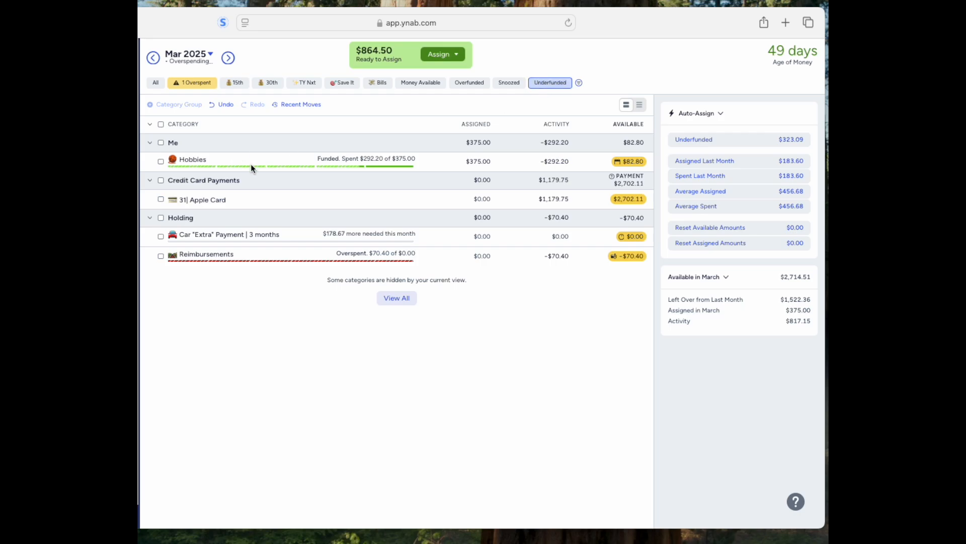
{"action": "left_click", "coordinate": [161, 236]}
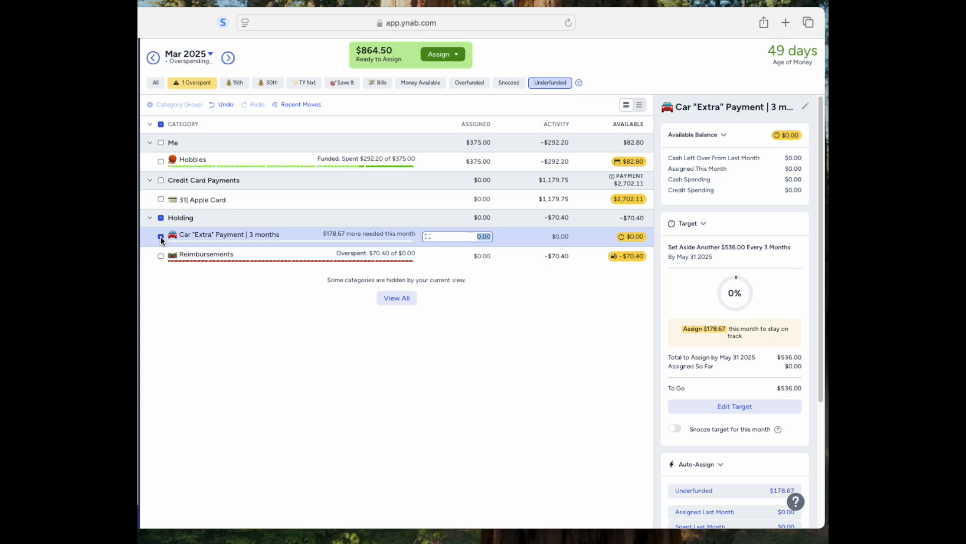
{"action": "left_click", "coordinate": [161, 236]}
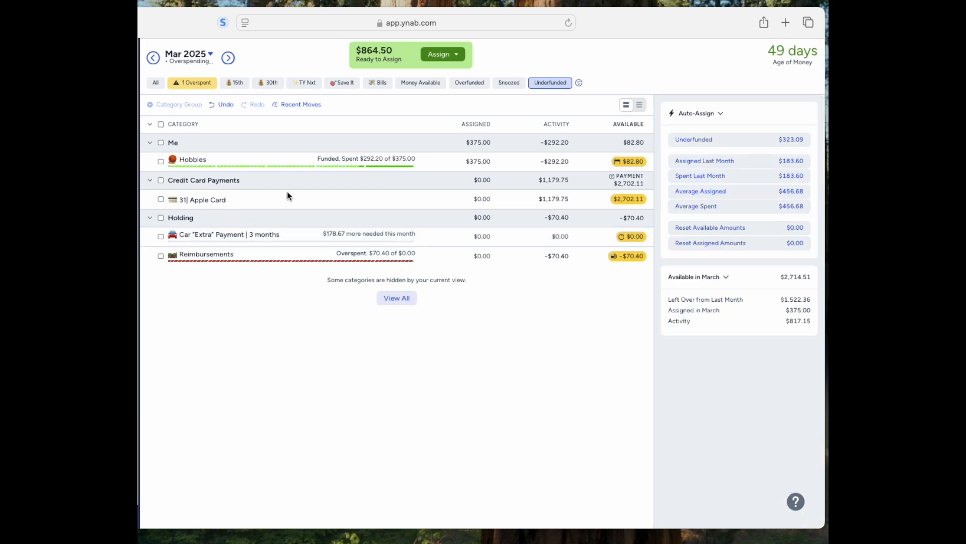
Show all categories again, check the upcoming transactions for Hobbies, and move $74.02 from Destash Sales to Hobbies
{"action": "left_click", "coordinate": [160, 85]}
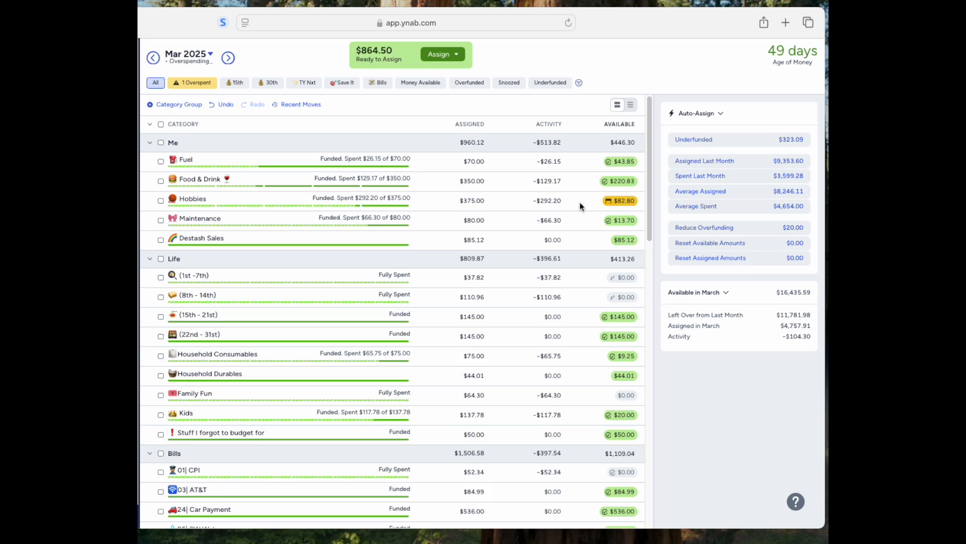
{"action": "left_click", "coordinate": [161, 202]}
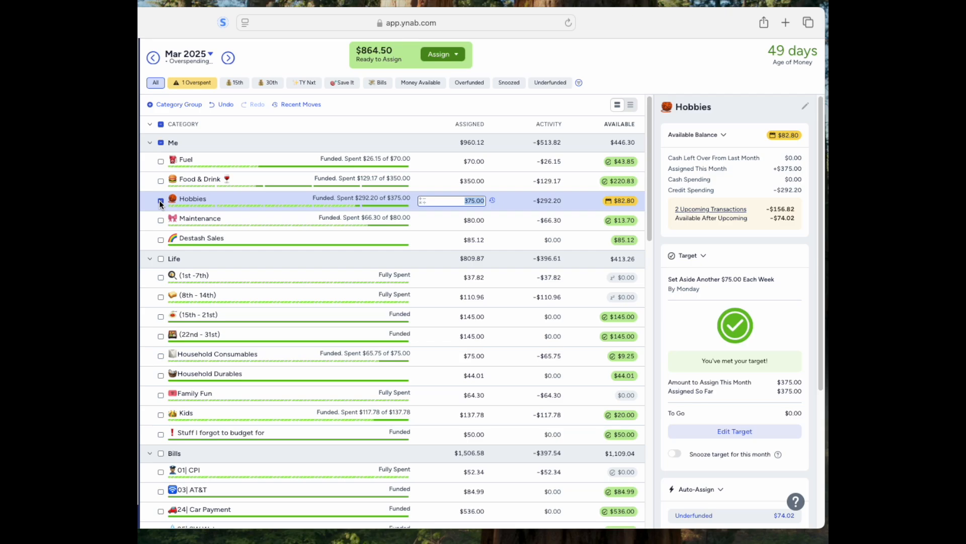
{"action": "left_click", "coordinate": [161, 201]}
{"action": "left_click", "coordinate": [624, 241]}
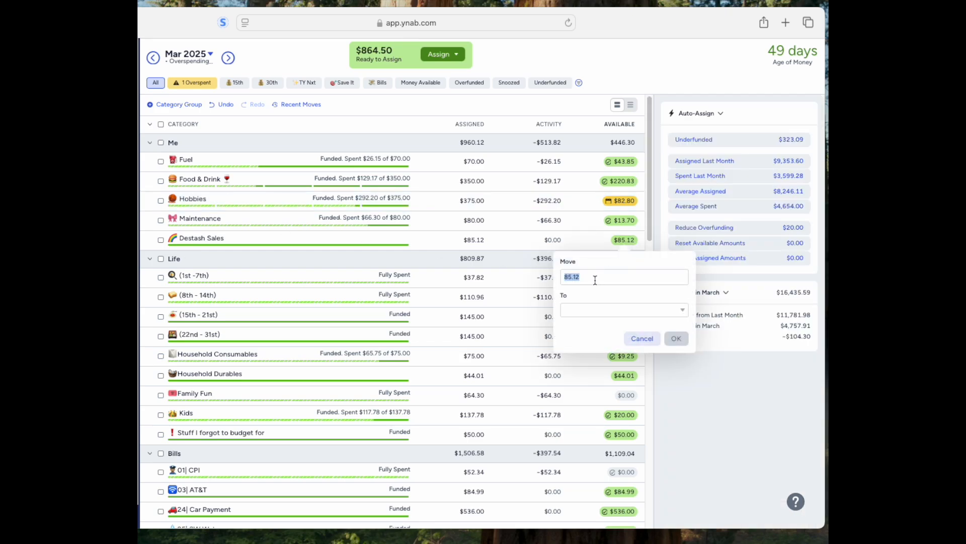
{"action": "type", "text": "74.02"}
{"action": "left_click", "coordinate": [682, 310]}
{"action": "left_click", "coordinate": [618, 397]}
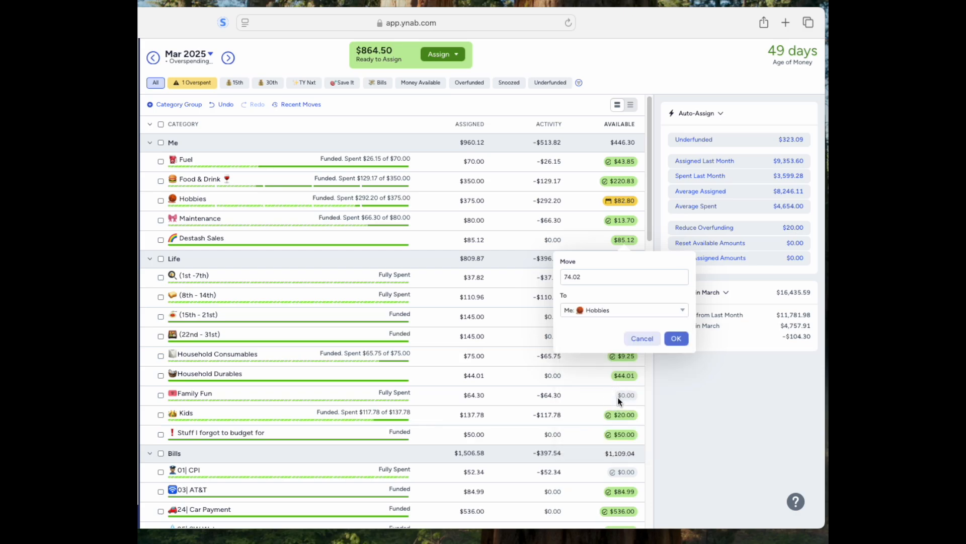
{"action": "left_click", "coordinate": [676, 339]}
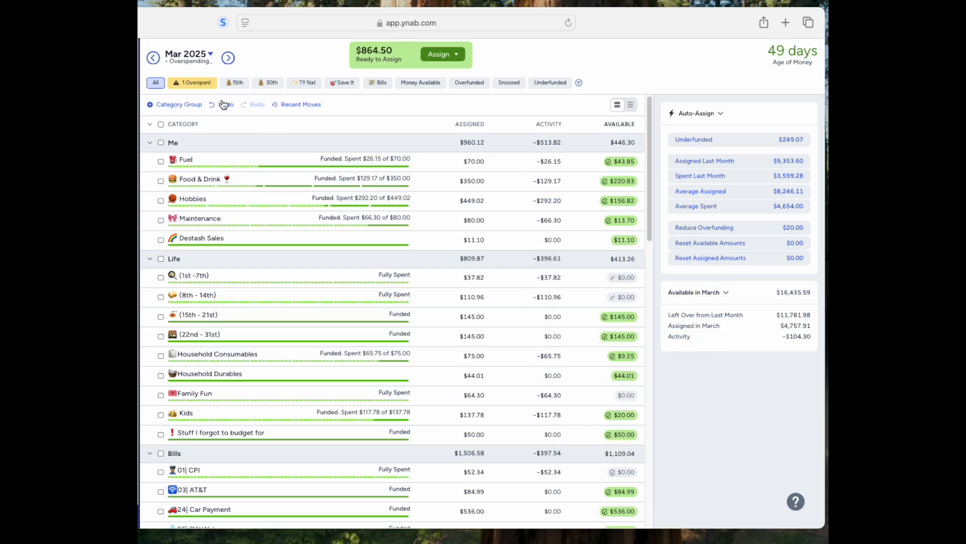
Check March's underfunded categories and show April 2025 in the 15th view with the Me and Life groups collapsed
{"action": "left_click", "coordinate": [551, 83]}
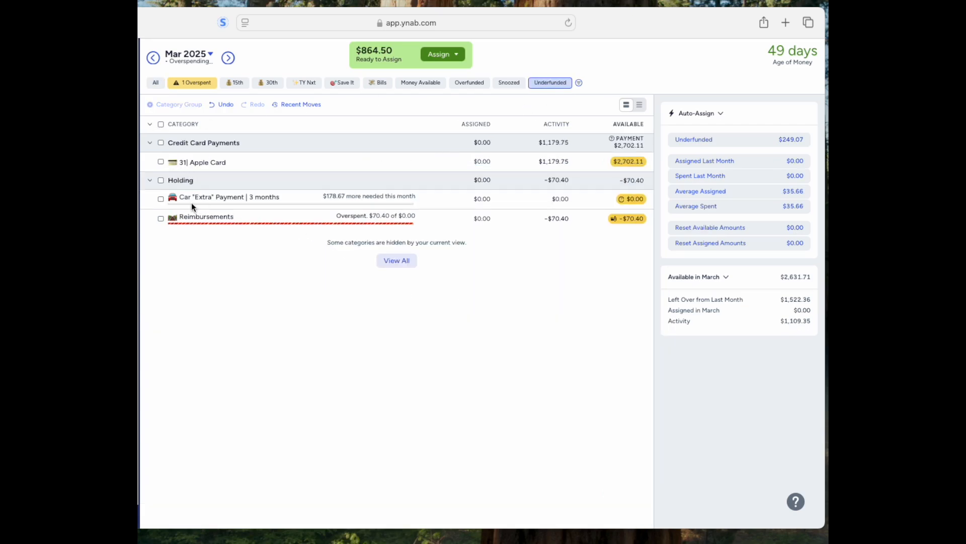
{"action": "left_click", "coordinate": [244, 85]}
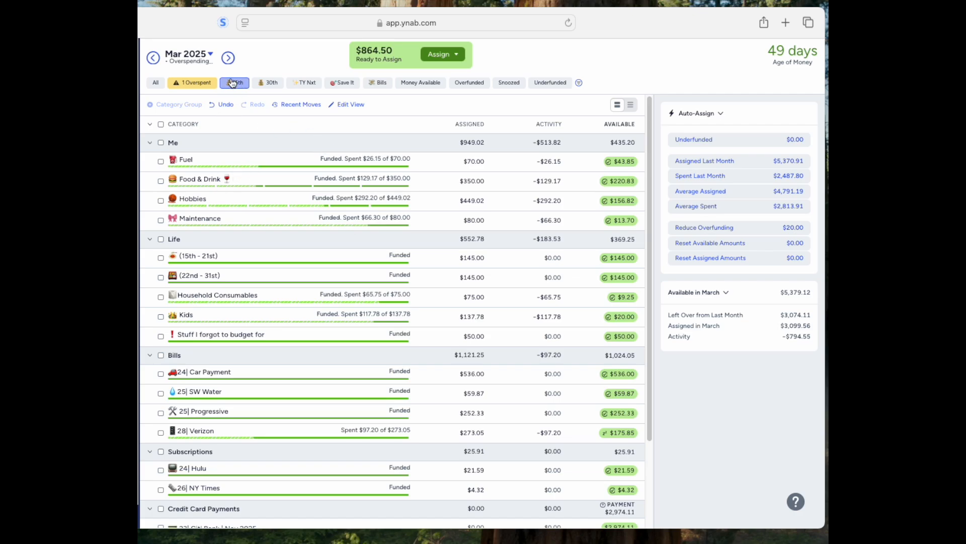
{"action": "left_click", "coordinate": [228, 58]}
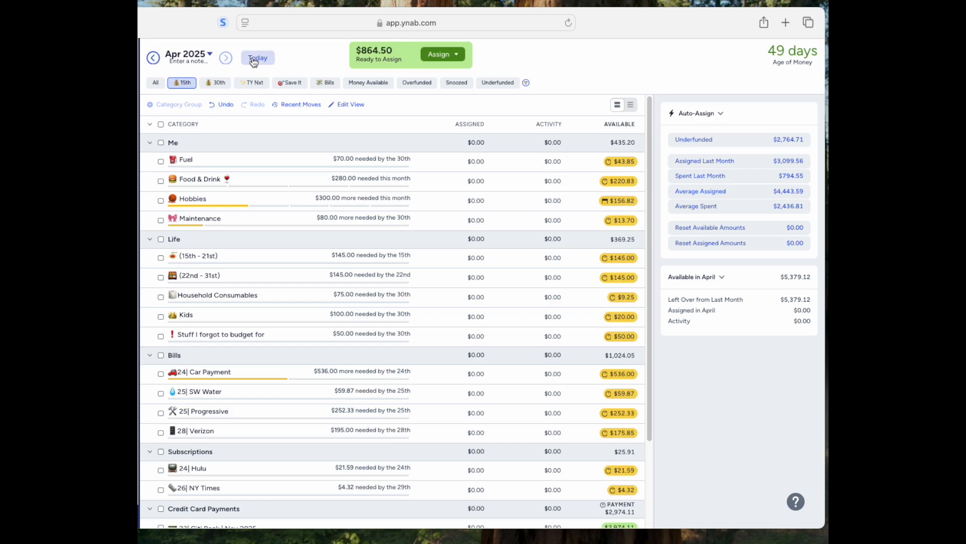
{"action": "left_click", "coordinate": [150, 143]}
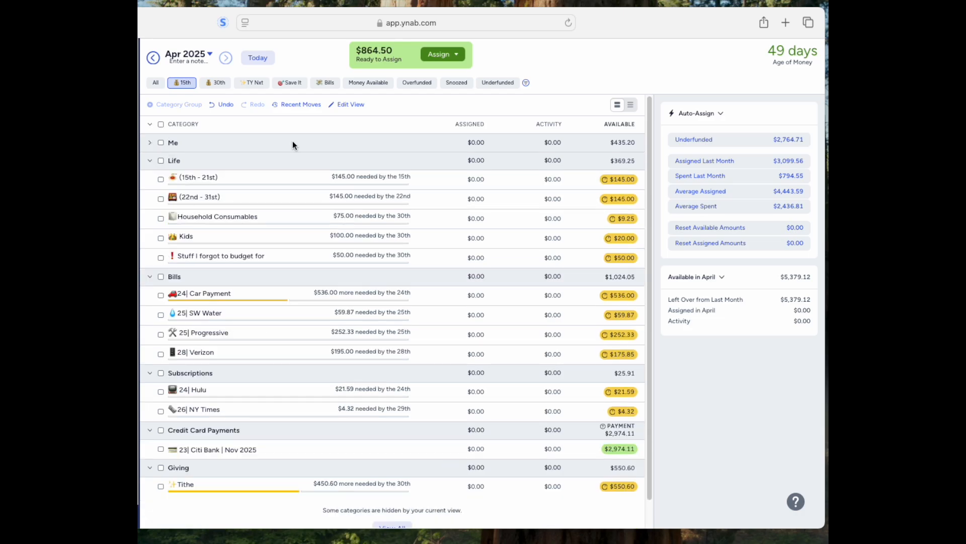
{"action": "left_click", "coordinate": [150, 161]}
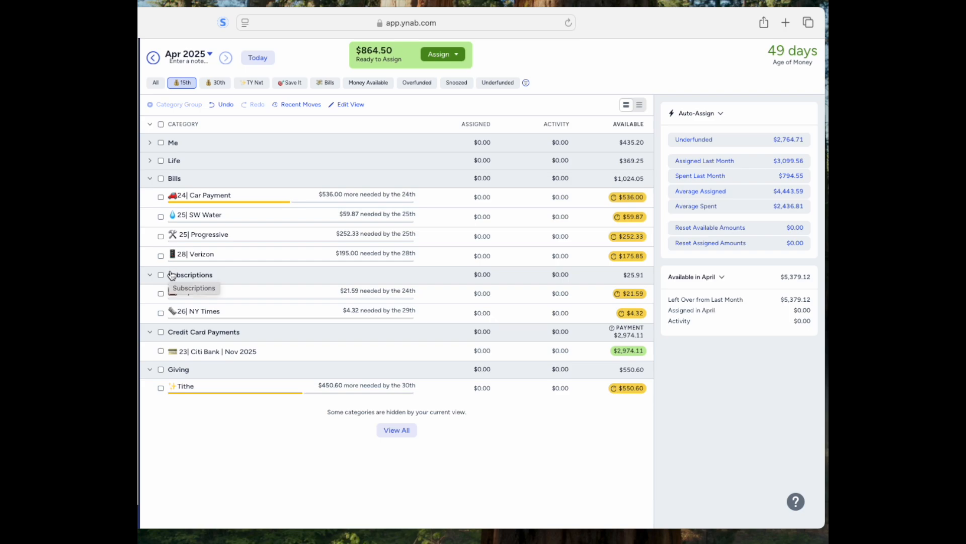
Auto-assign the underfunded $507.20 to SW Water, Progressive and Verizon in April's Bills and deselect them
{"action": "left_click", "coordinate": [160, 217]}
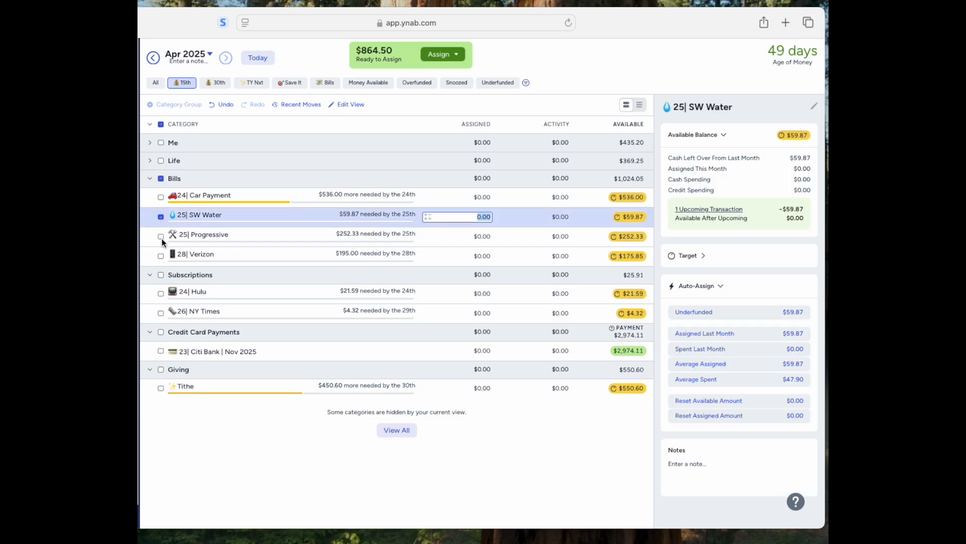
{"action": "left_click", "coordinate": [161, 236]}
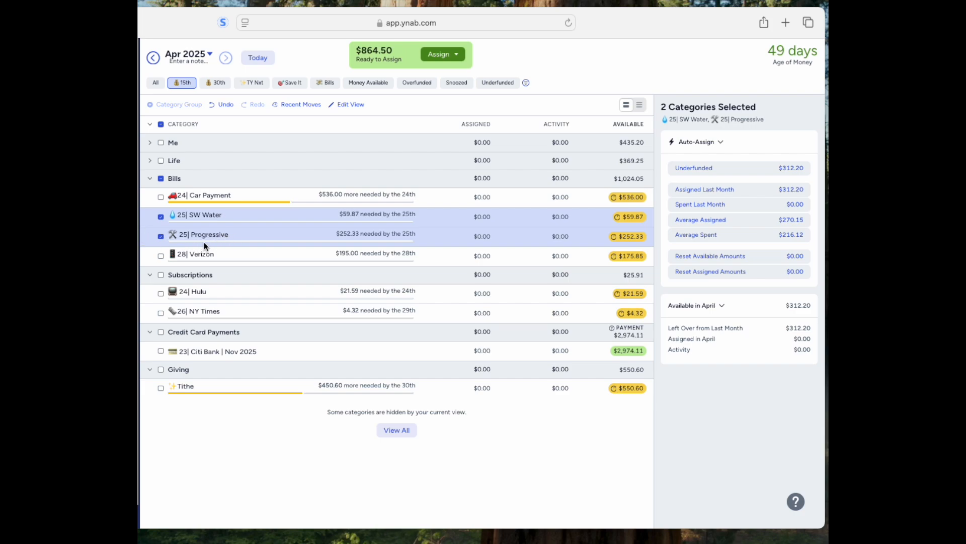
{"action": "left_click", "coordinate": [161, 256]}
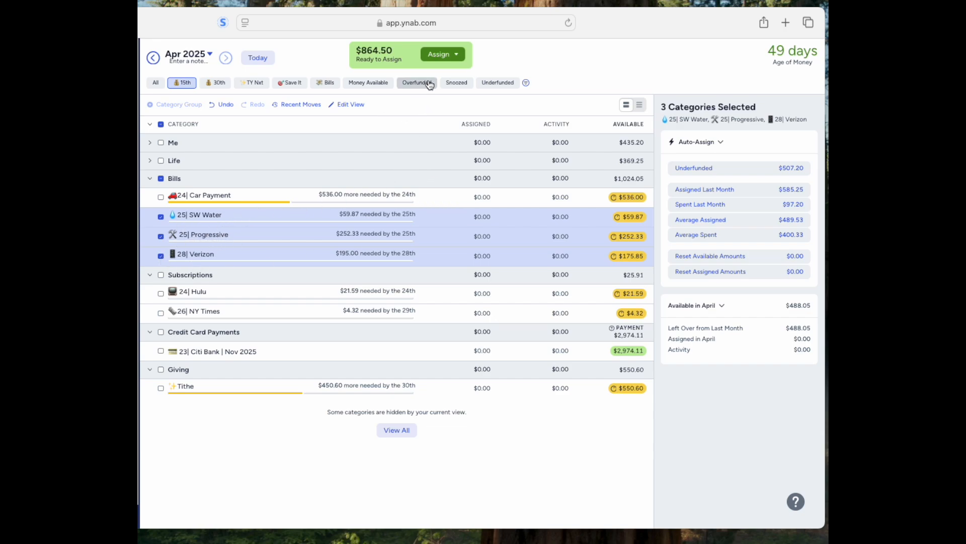
{"action": "left_click", "coordinate": [709, 170]}
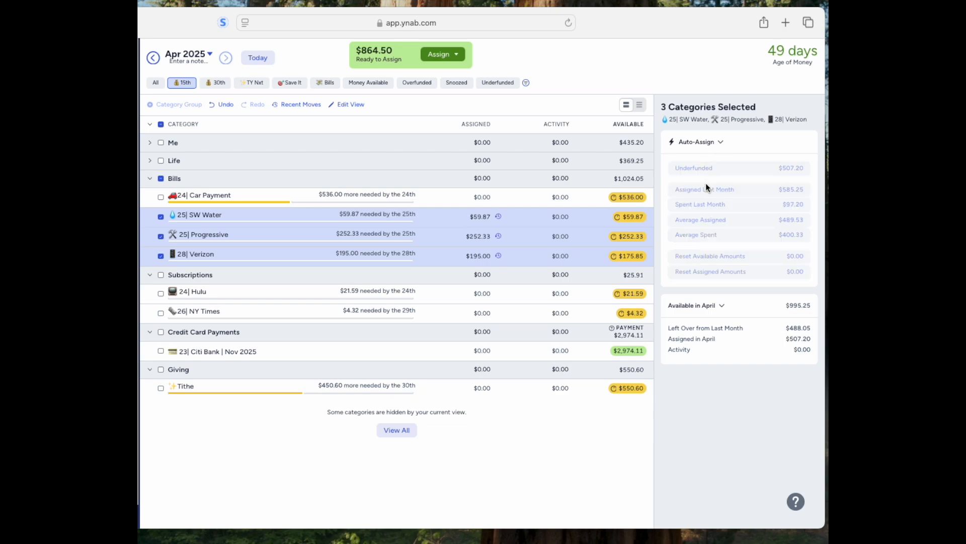
{"action": "left_click", "coordinate": [161, 178]}
Auto-assign the underfunded $25.91 to Hulu and NY Times in April's Subscriptions and deselect both categories
{"action": "left_click", "coordinate": [161, 275]}
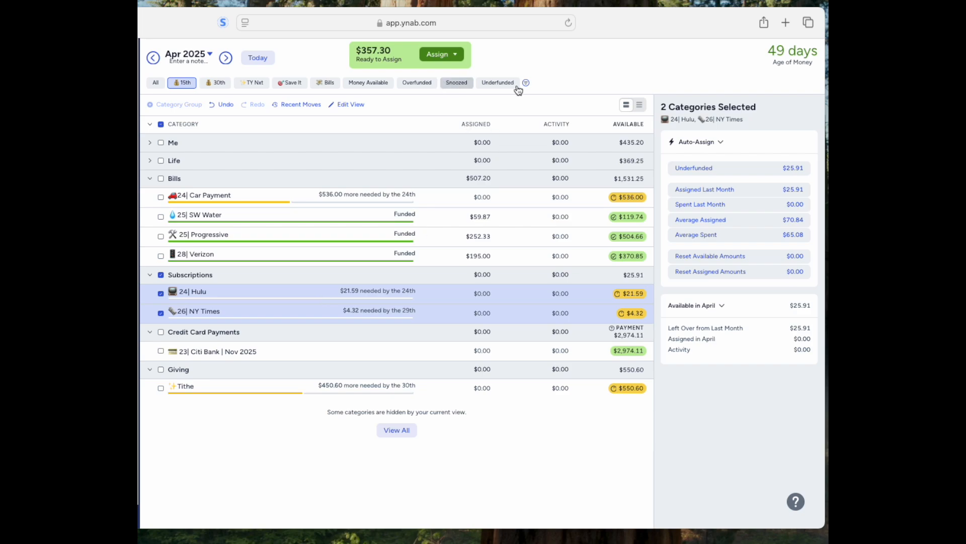
{"action": "left_click", "coordinate": [734, 168]}
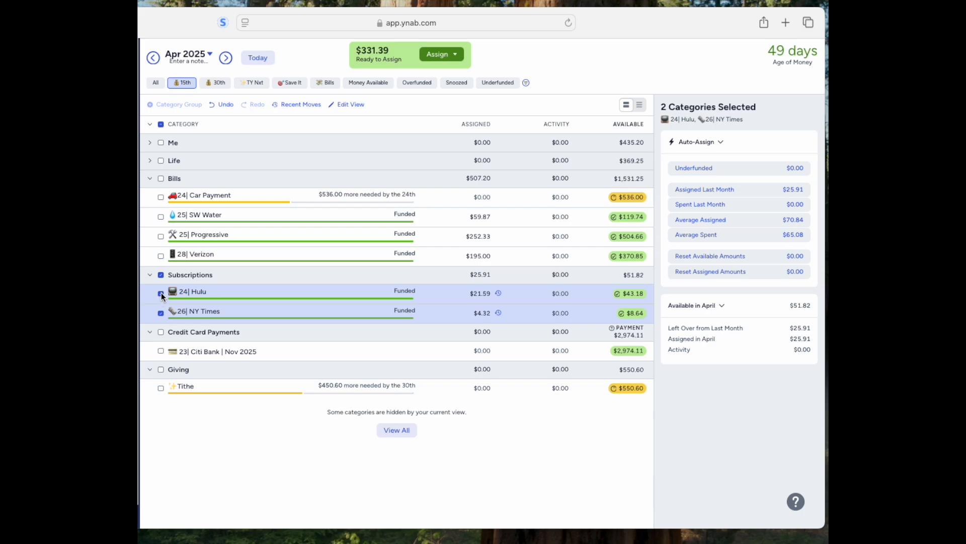
{"action": "left_click", "coordinate": [161, 294]}
{"action": "left_click", "coordinate": [161, 313]}
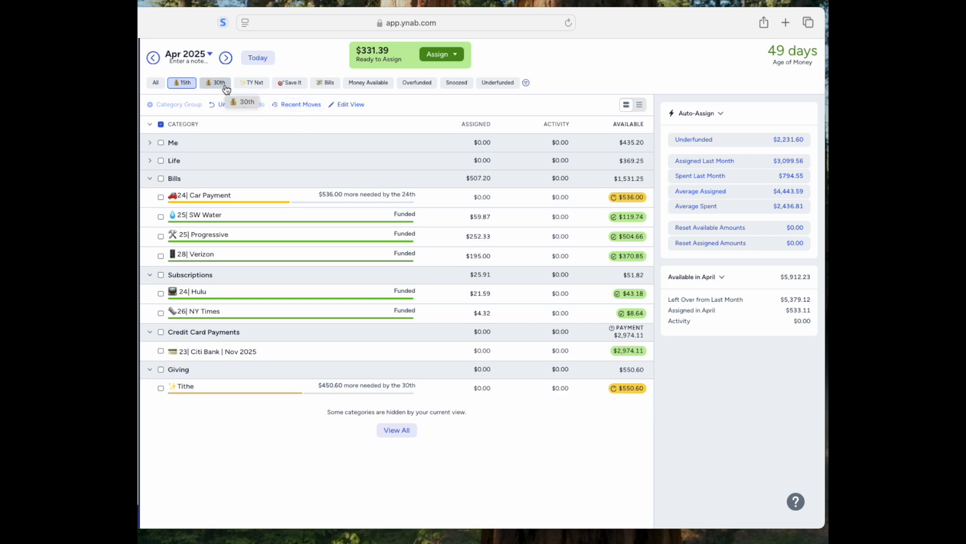
Return to March 2025, filter to underfunded categories and auto-assign the underfunded $178.67 to Car "Extra" Payment in Holding
{"action": "left_click", "coordinate": [157, 59]}
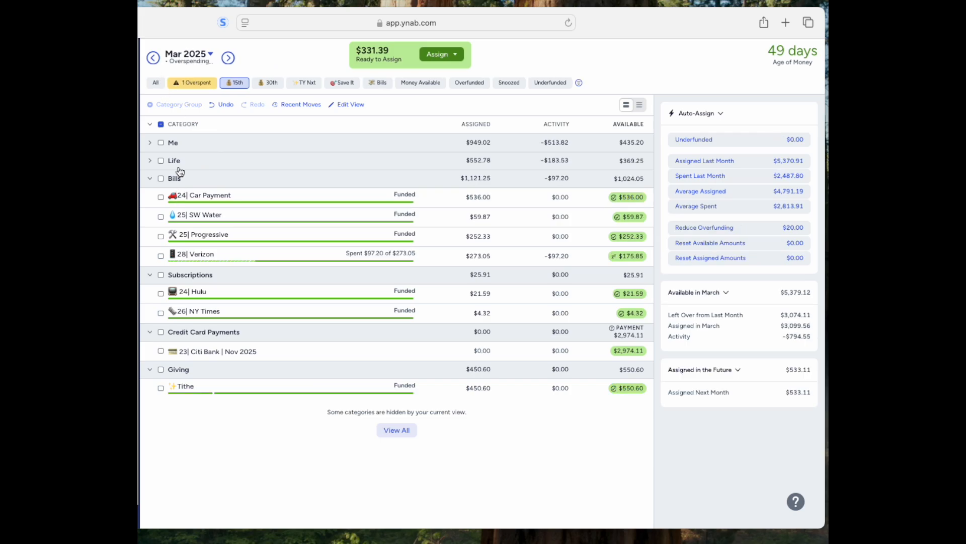
{"action": "left_click", "coordinate": [551, 83]}
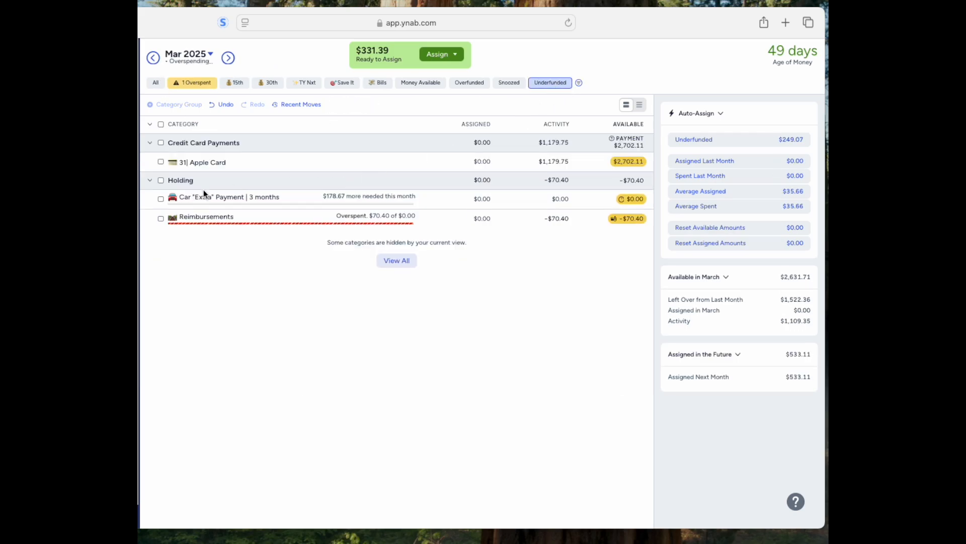
{"action": "left_click", "coordinate": [161, 198]}
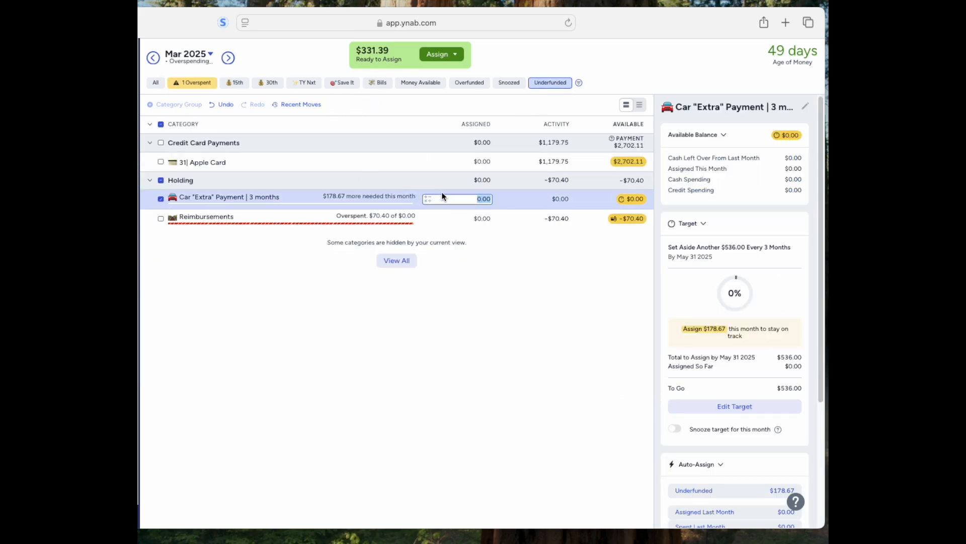
{"action": "left_click", "coordinate": [736, 491]}
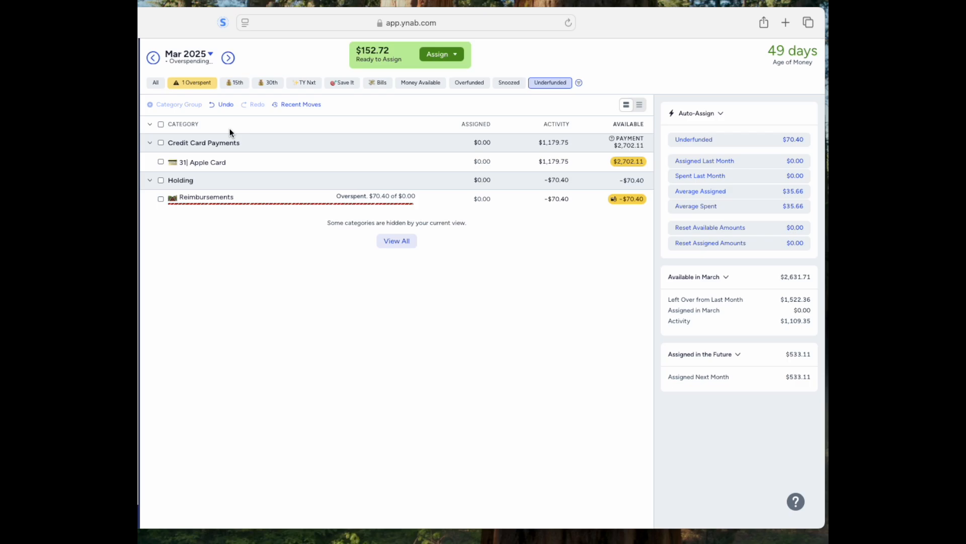
In the 30th view of April 2025, auto-assign the underfunded $75.59 to YouTube TV and deselect it
{"action": "left_click", "coordinate": [227, 59]}
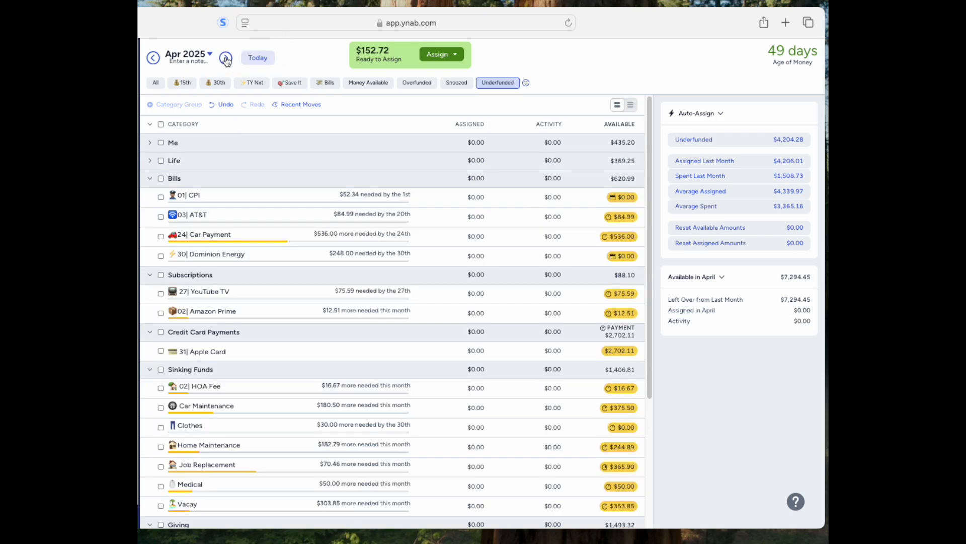
{"action": "left_click", "coordinate": [217, 86]}
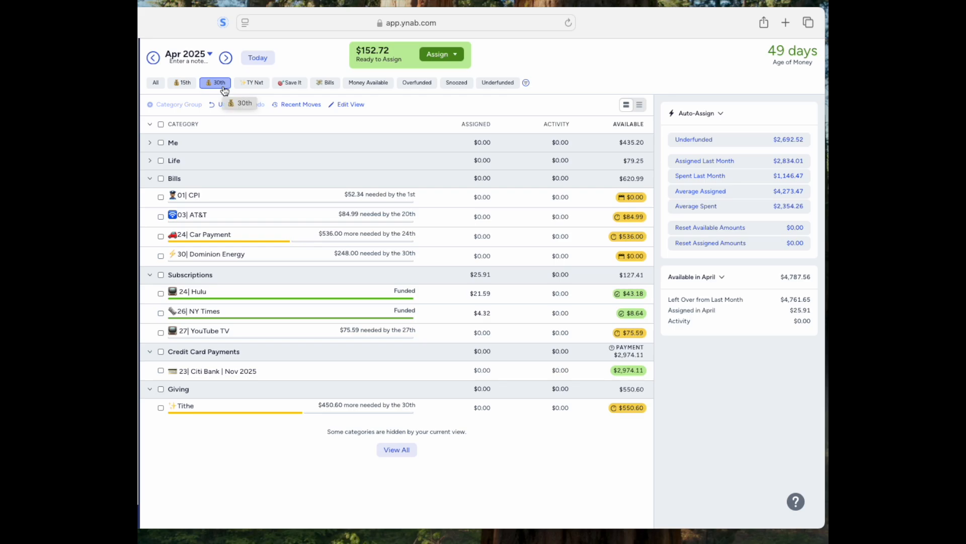
{"action": "left_click", "coordinate": [159, 335]}
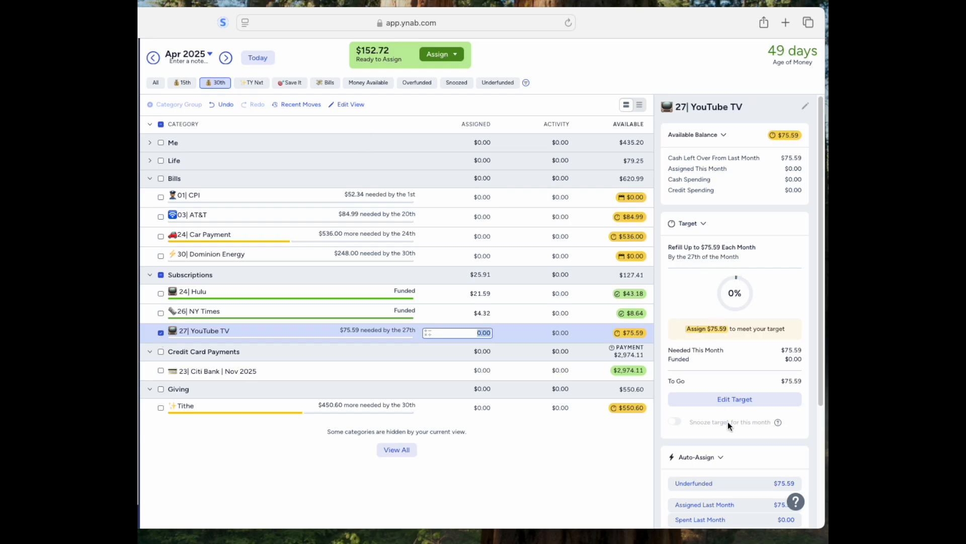
{"action": "left_click", "coordinate": [737, 483]}
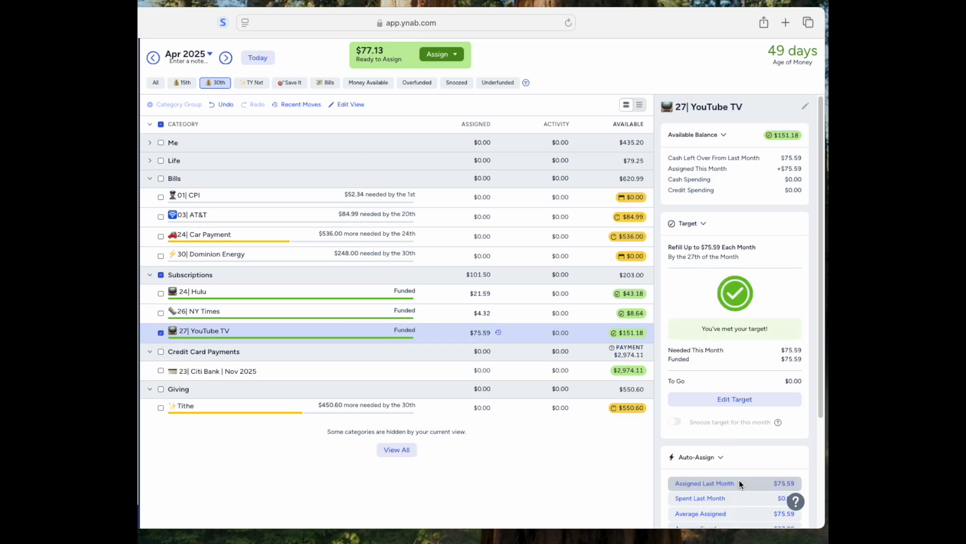
{"action": "left_click", "coordinate": [161, 333]}
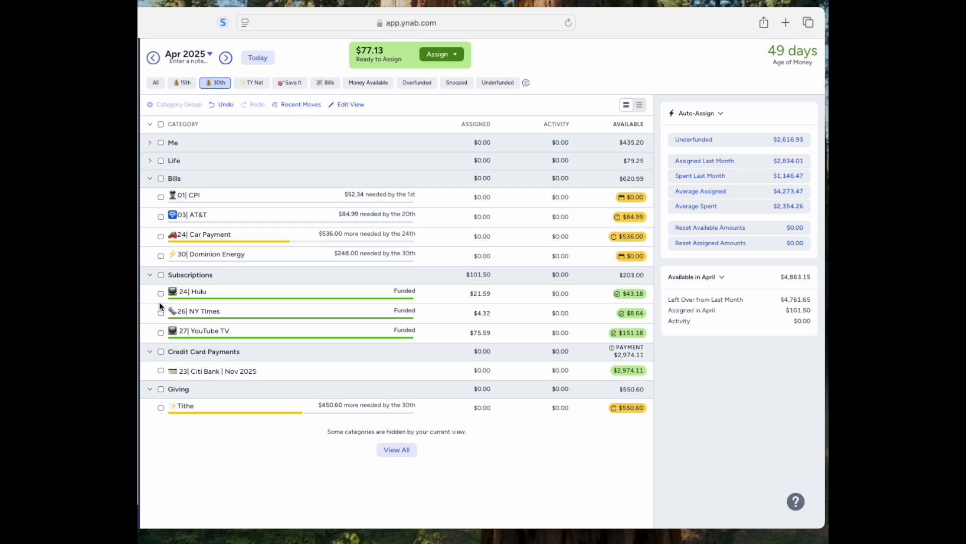
Auto-assign the underfunded $52.34 to the CPI category in April's Bills and deselect it
{"action": "left_click", "coordinate": [162, 204]}
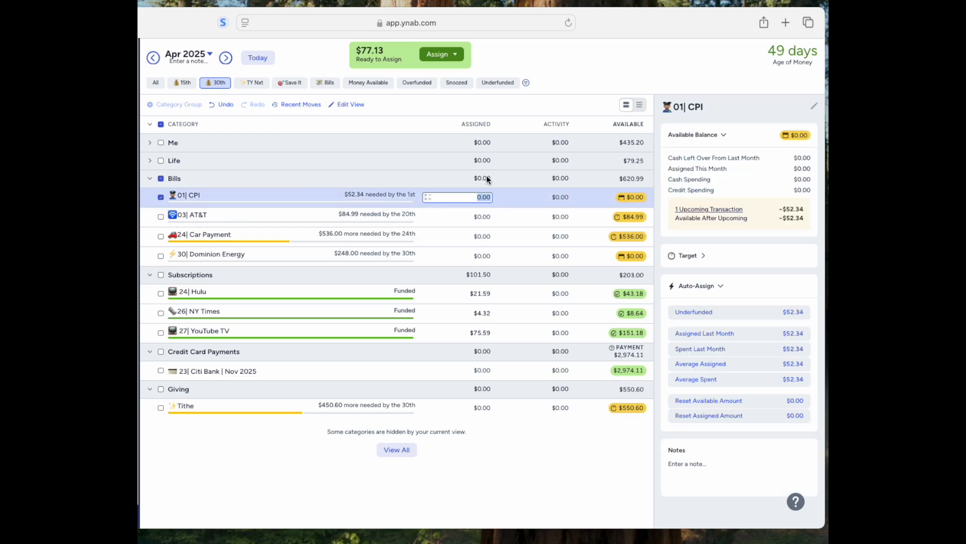
{"action": "left_click", "coordinate": [755, 312]}
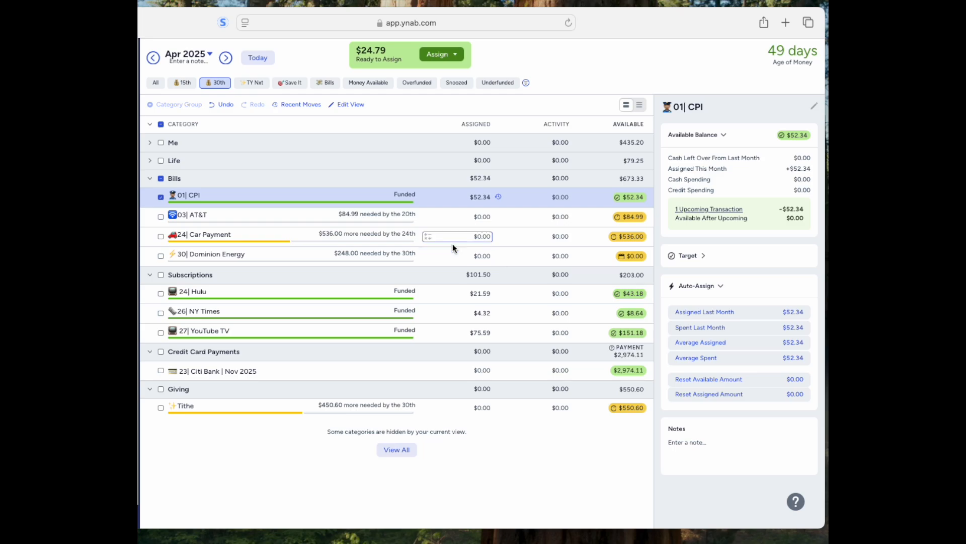
{"action": "left_click", "coordinate": [161, 198]}
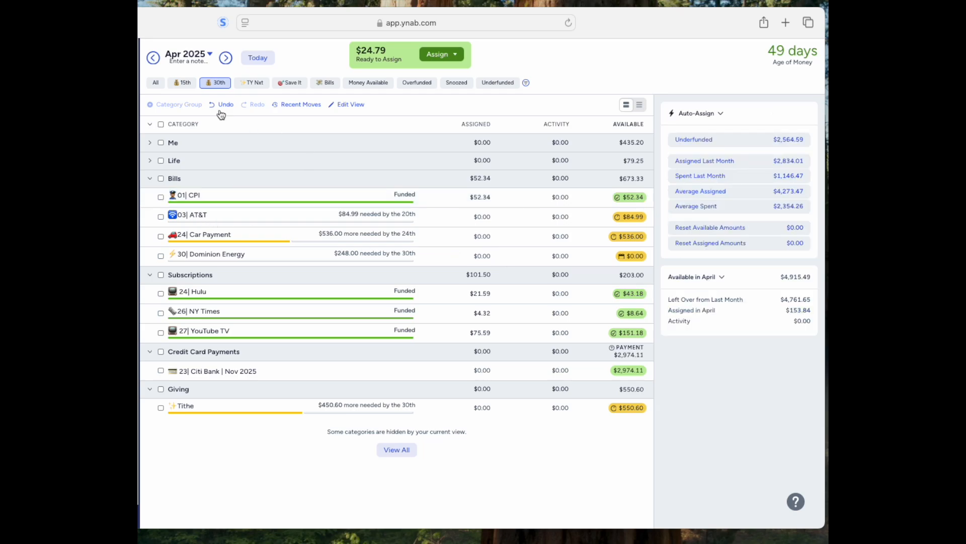
Show all March 2025 categories with only the Holding group expanded, and assign 24.79 to its Next Month category
{"action": "left_click", "coordinate": [153, 58]}
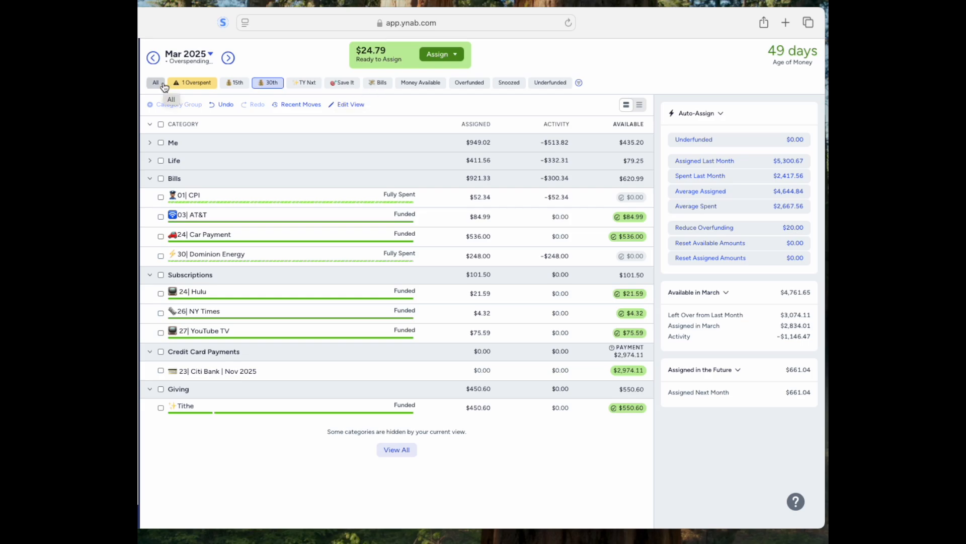
{"action": "left_click", "coordinate": [164, 85]}
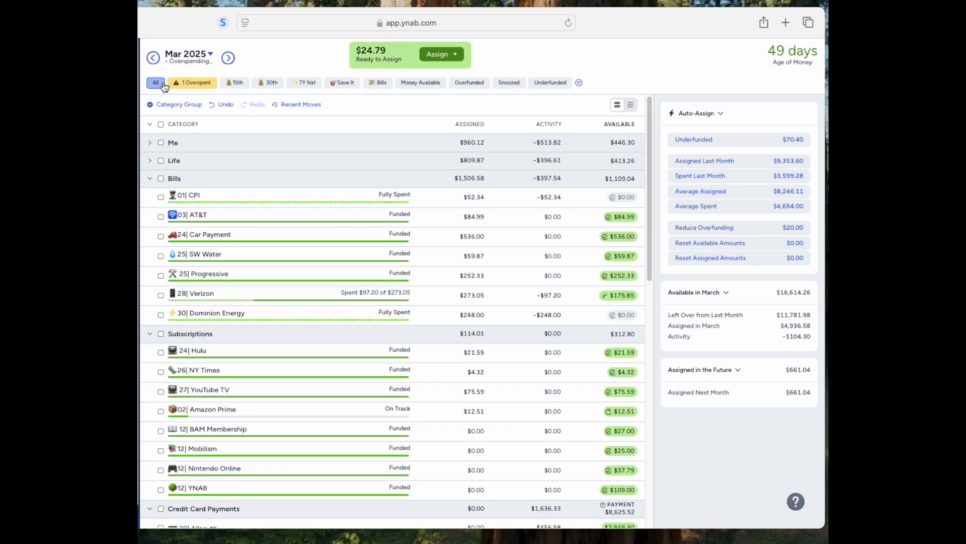
{"action": "left_click", "coordinate": [151, 125]}
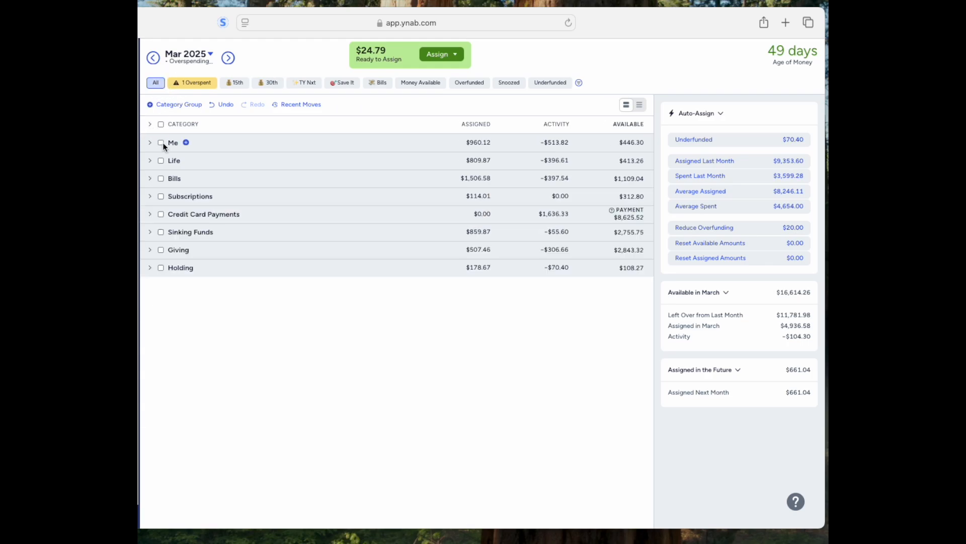
{"action": "left_click", "coordinate": [150, 268]}
{"action": "left_click", "coordinate": [486, 307]}
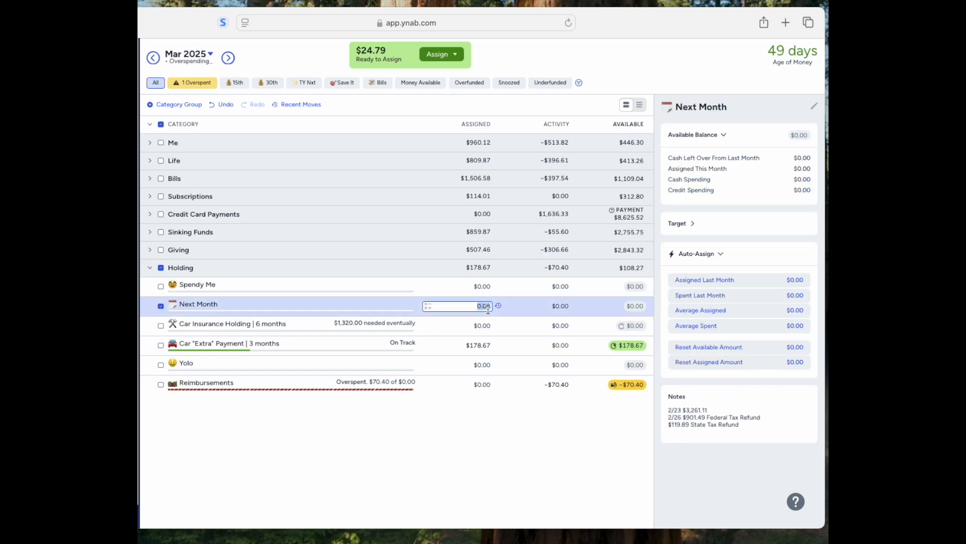
{"action": "type", "text": "24.79"}
{"action": "key", "text": "Return"}
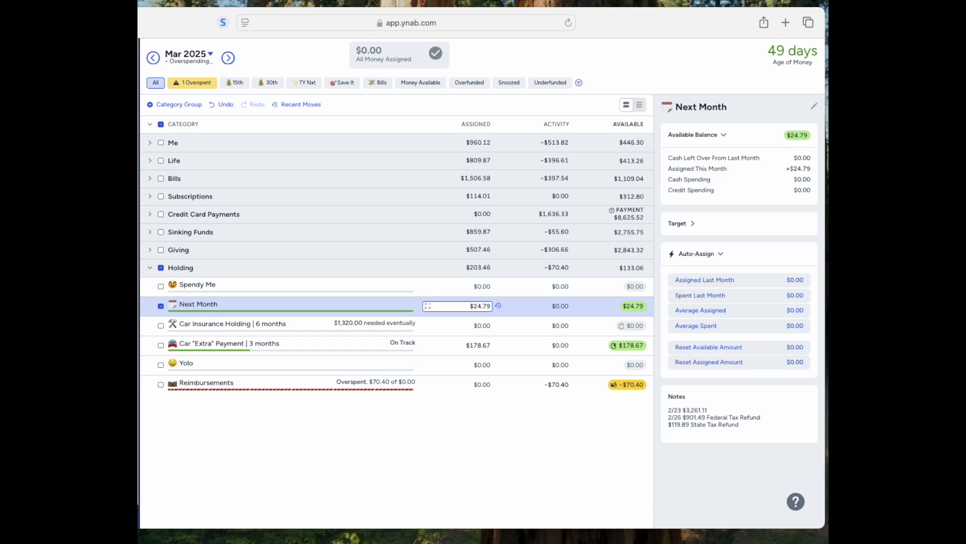
{"action": "left_click", "coordinate": [161, 305]}
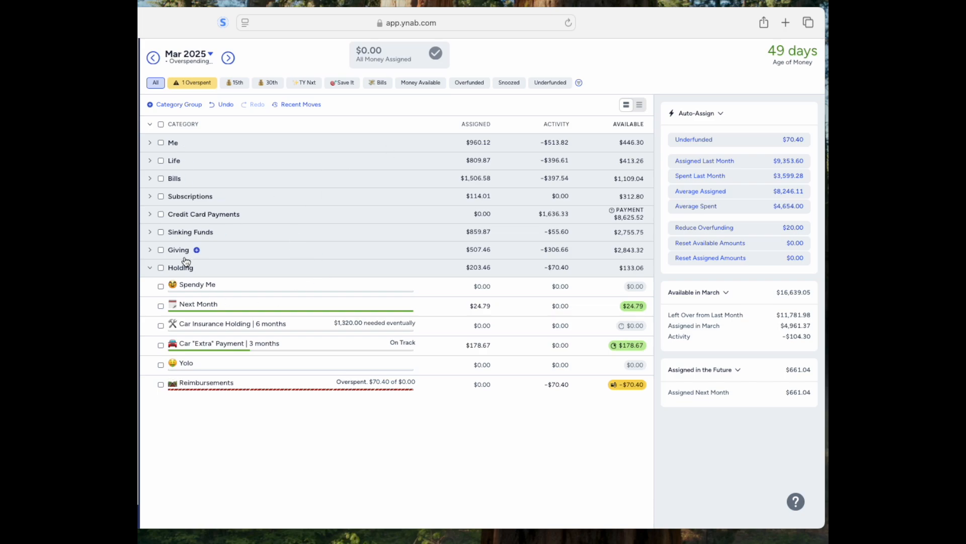
Expand all March category groups and review the underfunded and overfunded categories
{"action": "left_click", "coordinate": [153, 129]}
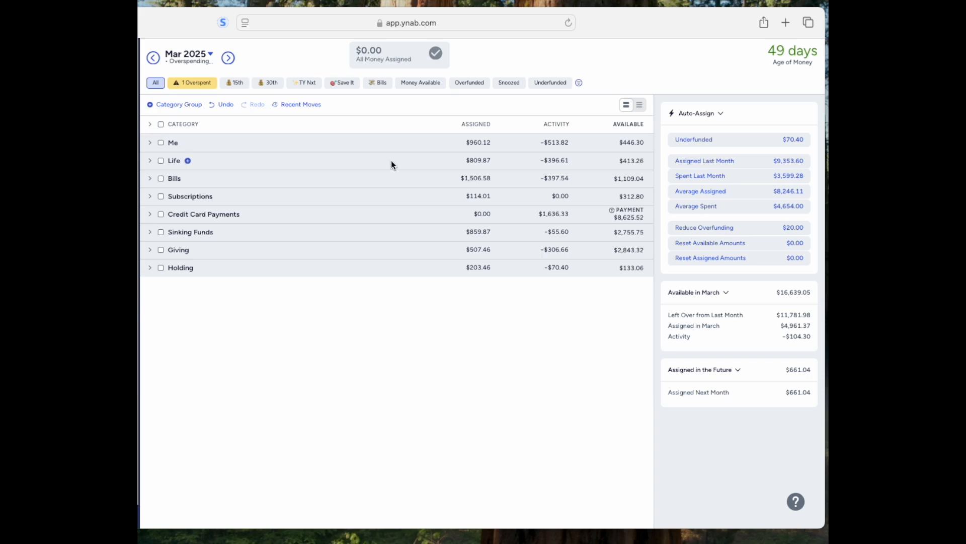
{"action": "left_click", "coordinate": [151, 127]}
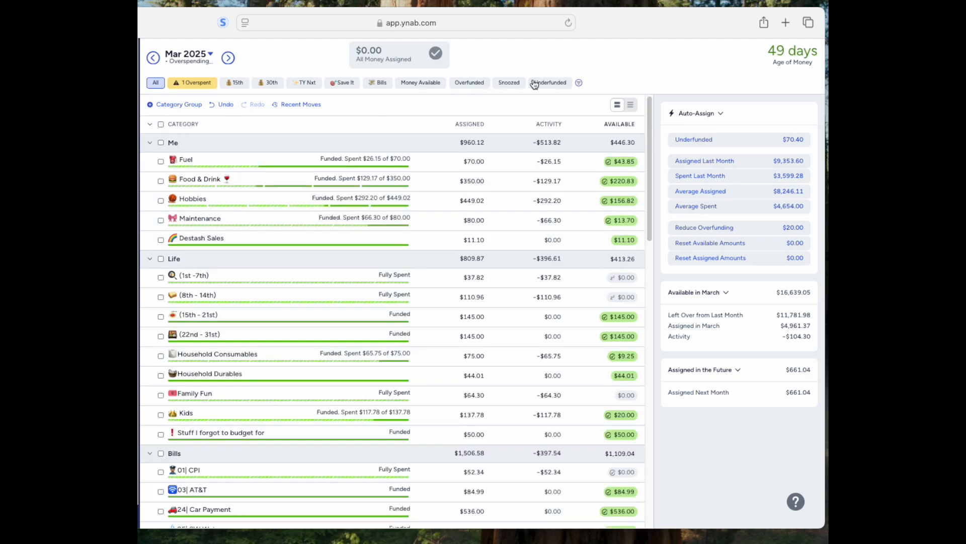
{"action": "left_click", "coordinate": [550, 83]}
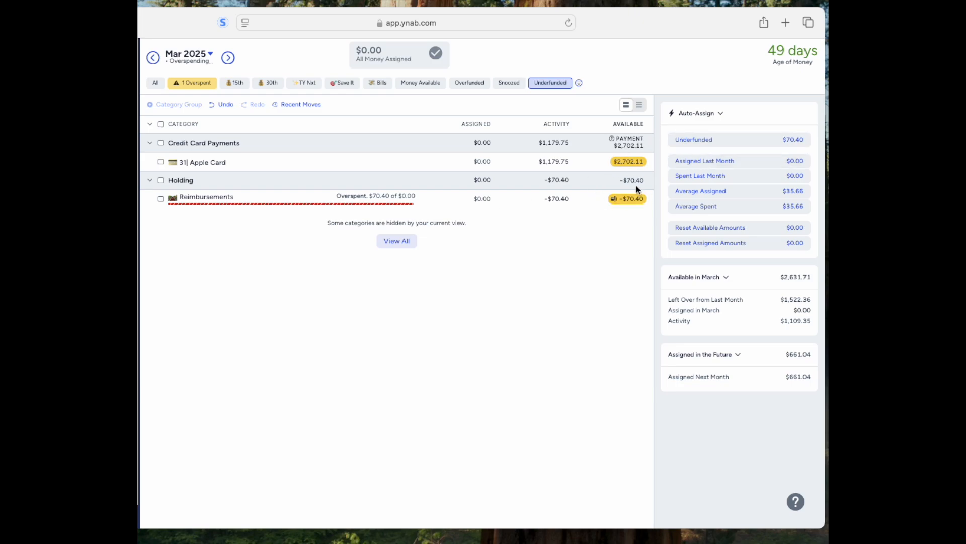
{"action": "left_click", "coordinate": [468, 84]}
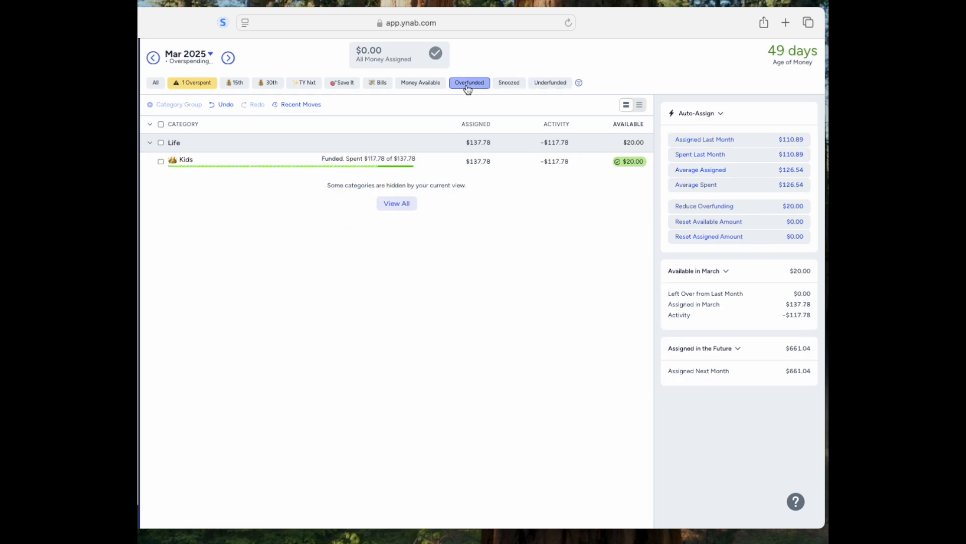